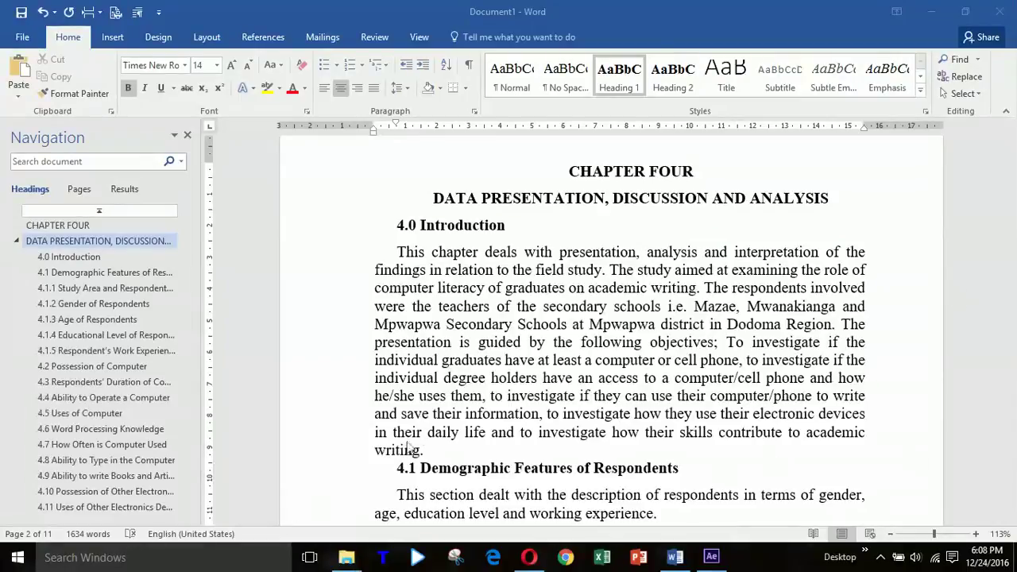
Step: Locate the typed Figure 2 heading above the pie chart and select its wording
{"action": "scroll", "coordinate": [482, 363], "scroll_direction": "down", "scroll_amount": 12}
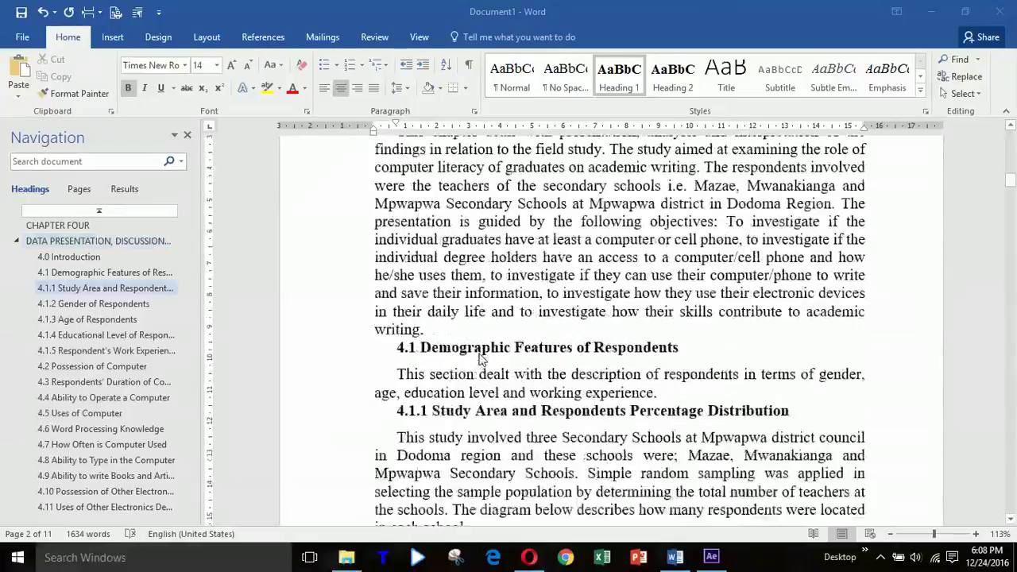
{"action": "scroll", "coordinate": [485, 363], "scroll_direction": "up", "scroll_amount": 8}
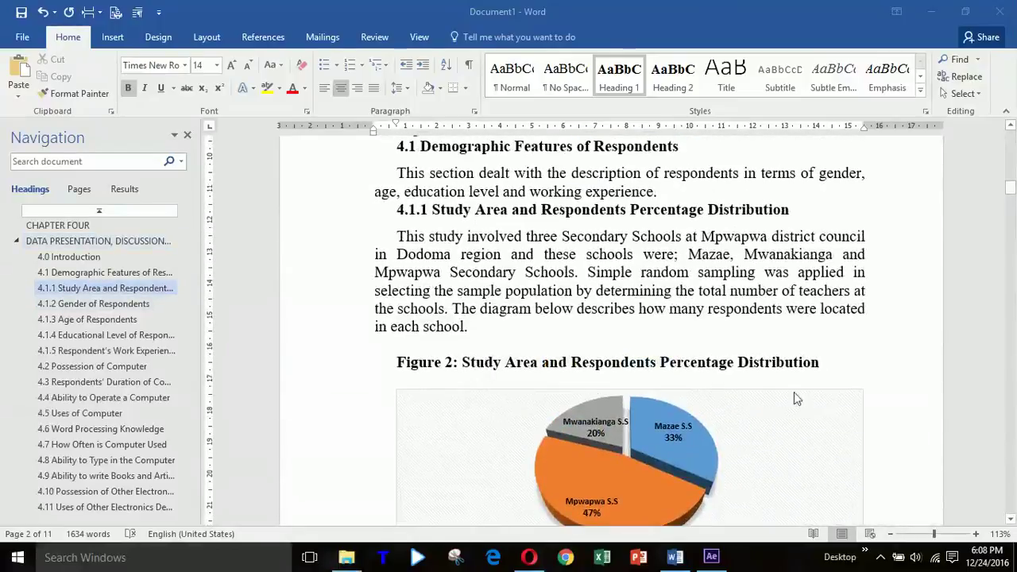
{"action": "scroll", "coordinate": [824, 359], "scroll_direction": "down", "scroll_amount": 3}
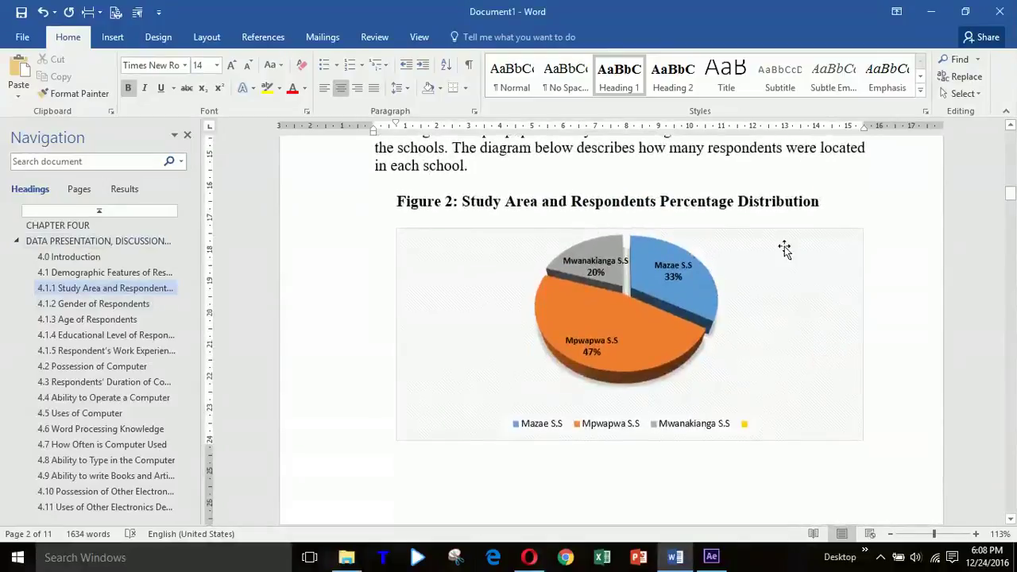
{"action": "left_click_drag", "start_coordinate": [824, 201], "coordinate": [462, 205]}
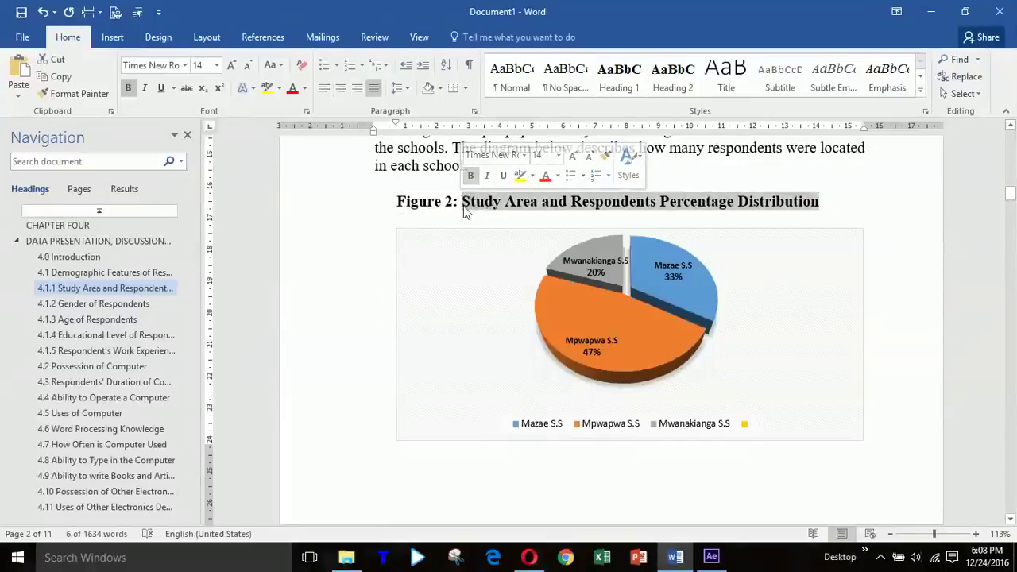
{"action": "scroll", "coordinate": [487, 220], "scroll_direction": "down", "scroll_amount": 1}
{"action": "scroll", "coordinate": [487, 220], "scroll_direction": "up", "scroll_amount": 1}
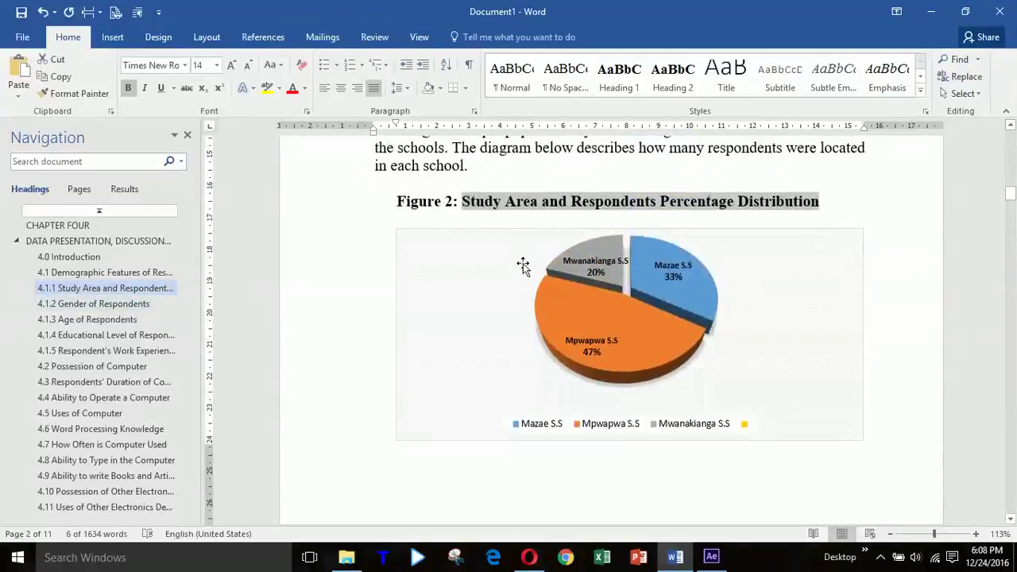
{"action": "scroll", "coordinate": [522, 265], "scroll_direction": "down", "scroll_amount": 10}
{"action": "scroll", "coordinate": [525, 269], "scroll_direction": "down", "scroll_amount": 10}
{"action": "scroll", "coordinate": [529, 269], "scroll_direction": "up", "scroll_amount": 4}
{"action": "scroll", "coordinate": [535, 271], "scroll_direction": "down", "scroll_amount": 4}
{"action": "scroll", "coordinate": [535, 270], "scroll_direction": "down", "scroll_amount": 15}
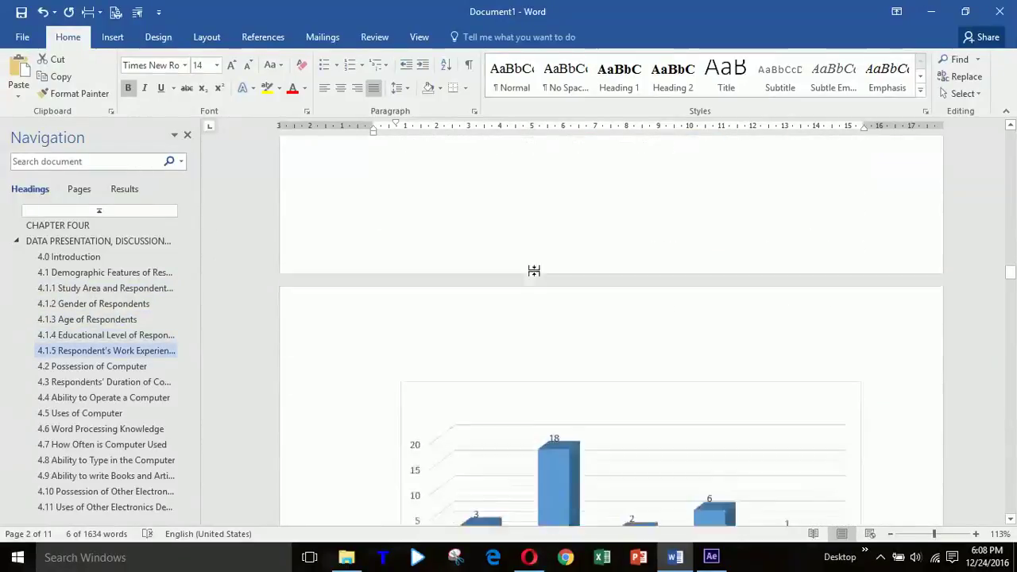
{"action": "scroll", "coordinate": [535, 280], "scroll_direction": "down", "scroll_amount": 4}
{"action": "scroll", "coordinate": [535, 279], "scroll_direction": "up", "scroll_amount": 5}
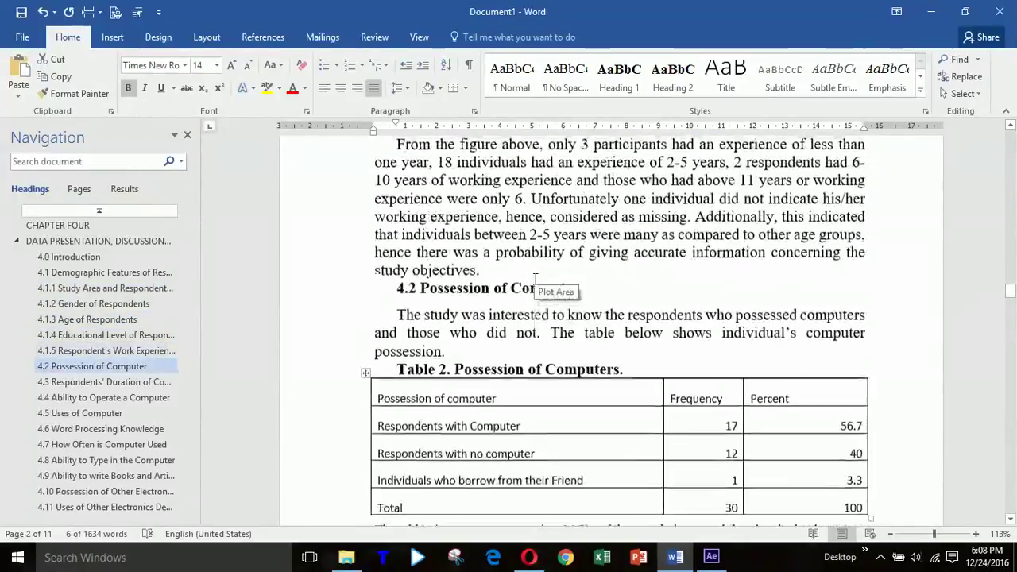
{"action": "scroll", "coordinate": [535, 283], "scroll_direction": "up", "scroll_amount": 10}
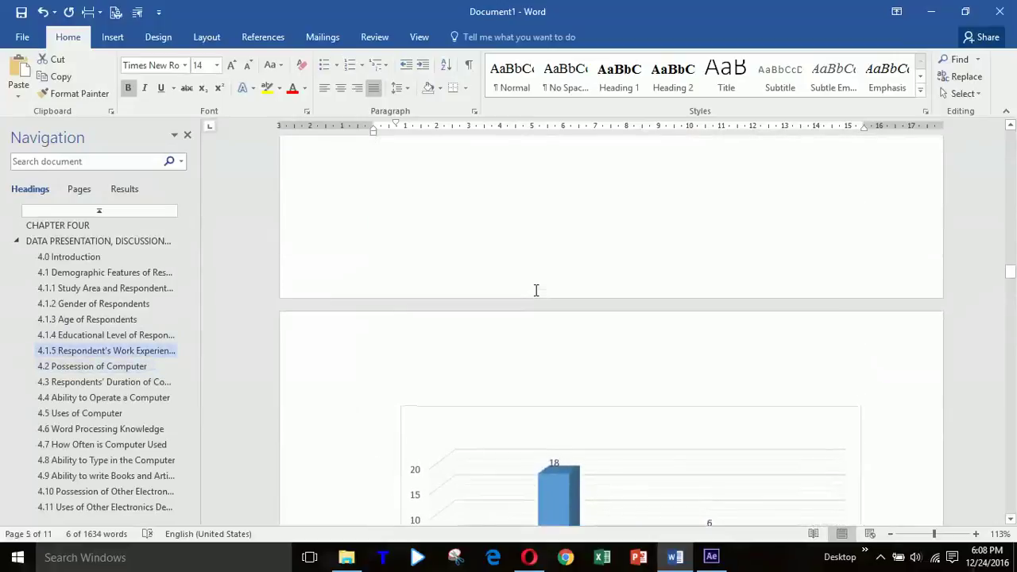
{"action": "scroll", "coordinate": [539, 291], "scroll_direction": "up", "scroll_amount": 5}
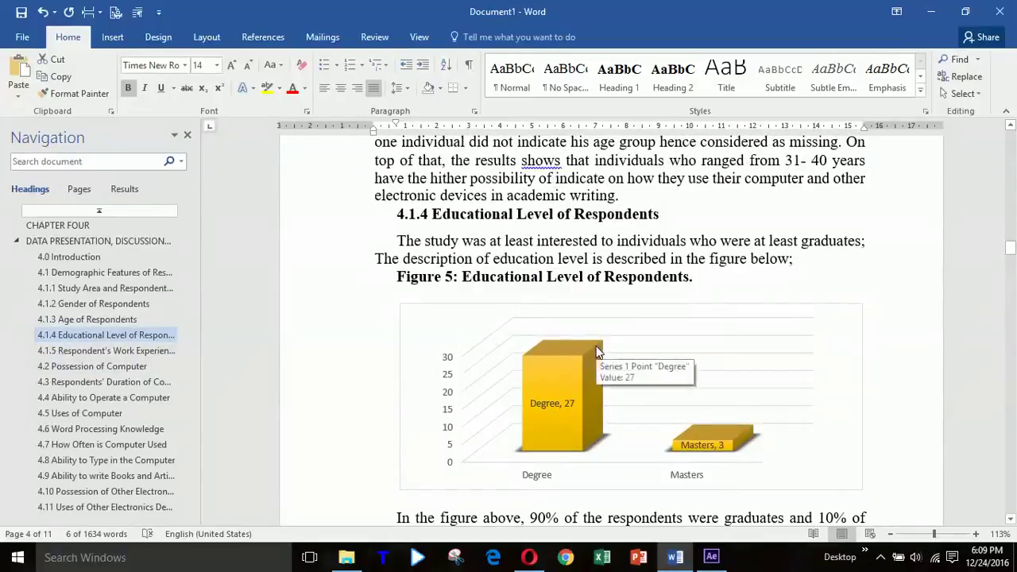
{"action": "scroll", "coordinate": [561, 358], "scroll_direction": "down", "scroll_amount": 15}
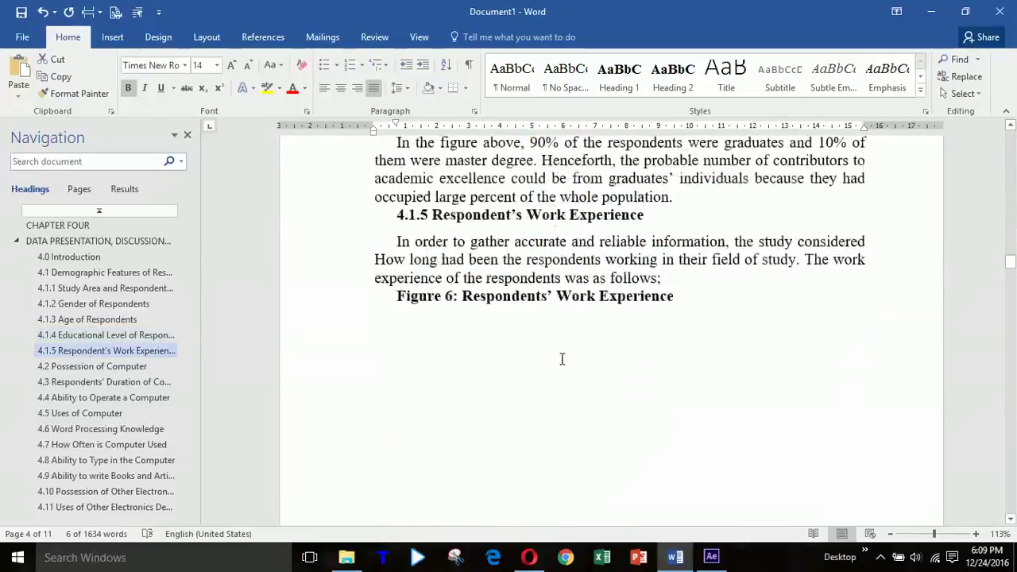
{"action": "scroll", "coordinate": [562, 360], "scroll_direction": "down", "scroll_amount": 4}
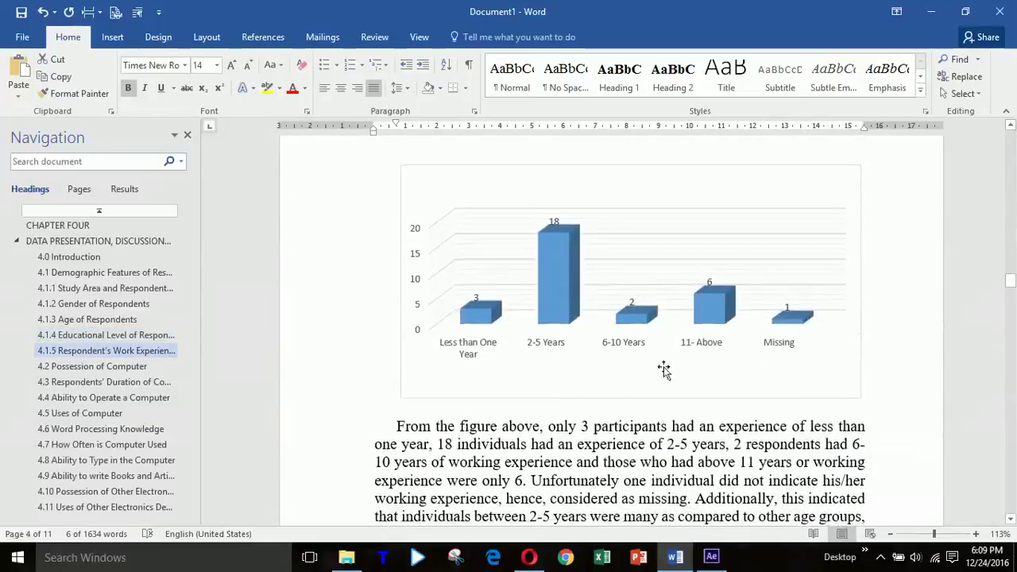
{"action": "left_click", "coordinate": [601, 407]}
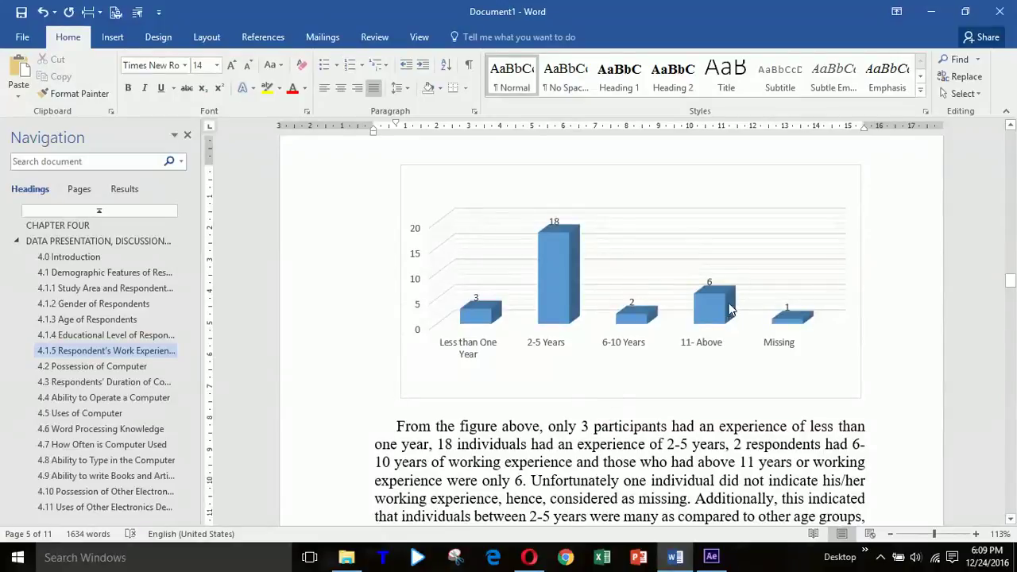
Step: Delete the typed heading wording and its leftover 'Figure 2:' label
{"action": "scroll", "coordinate": [578, 364], "scroll_direction": "up", "scroll_amount": 4}
{"action": "scroll", "coordinate": [579, 364], "scroll_direction": "up", "scroll_amount": 6}
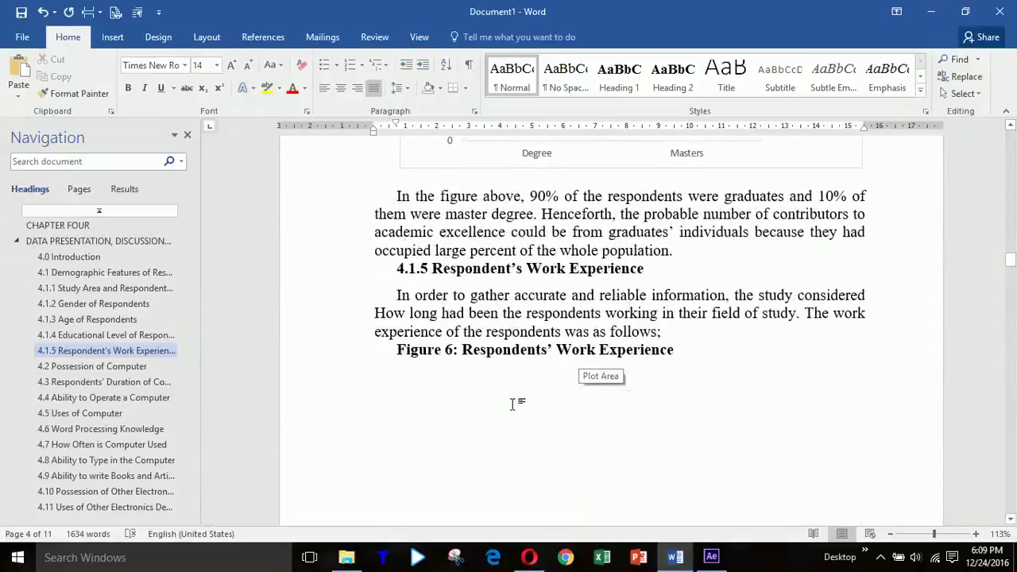
{"action": "scroll", "coordinate": [512, 405], "scroll_direction": "down", "scroll_amount": 10}
{"action": "scroll", "coordinate": [513, 405], "scroll_direction": "up", "scroll_amount": 4}
{"action": "scroll", "coordinate": [517, 407], "scroll_direction": "down", "scroll_amount": 11}
{"action": "scroll", "coordinate": [521, 406], "scroll_direction": "up", "scroll_amount": 3}
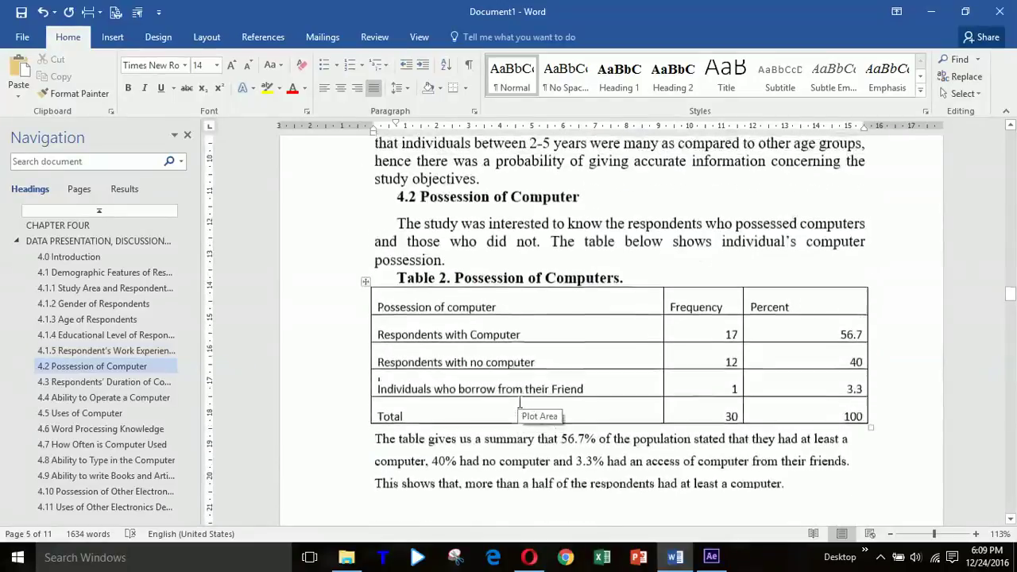
{"action": "scroll", "coordinate": [520, 406], "scroll_direction": "up", "scroll_amount": 1}
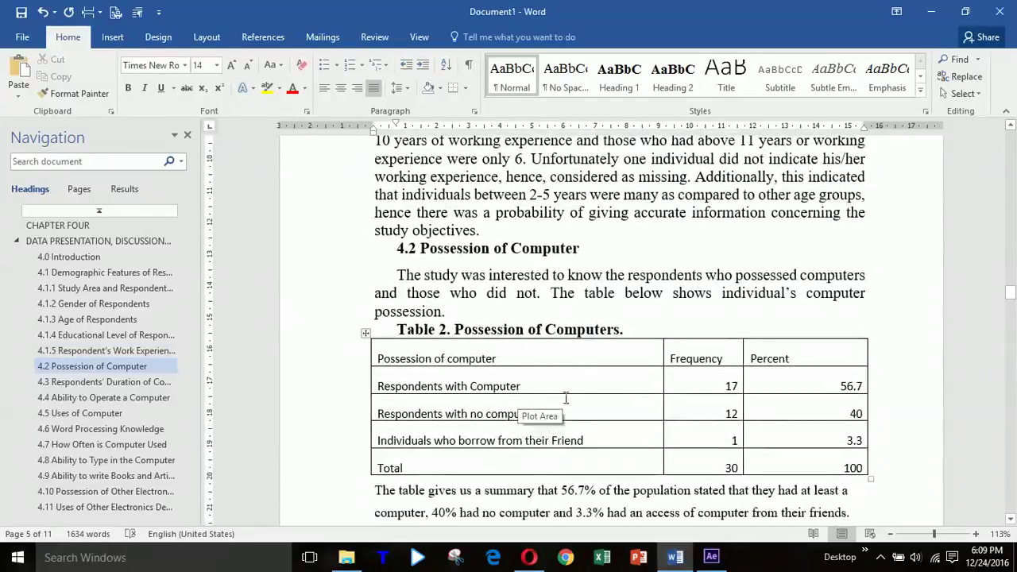
{"action": "scroll", "coordinate": [628, 338], "scroll_direction": "up", "scroll_amount": 15}
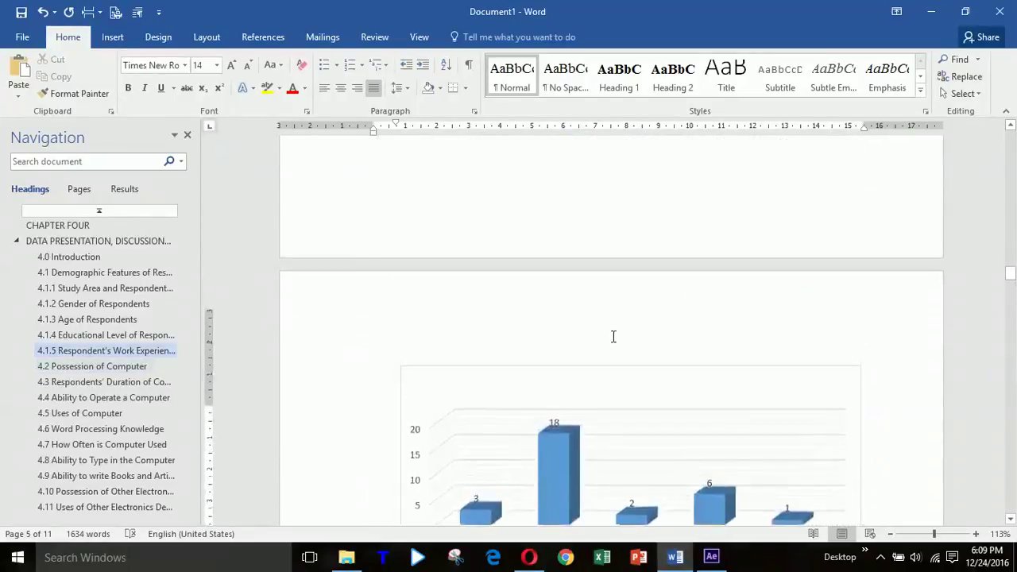
{"action": "scroll", "coordinate": [612, 344], "scroll_direction": "up", "scroll_amount": 15}
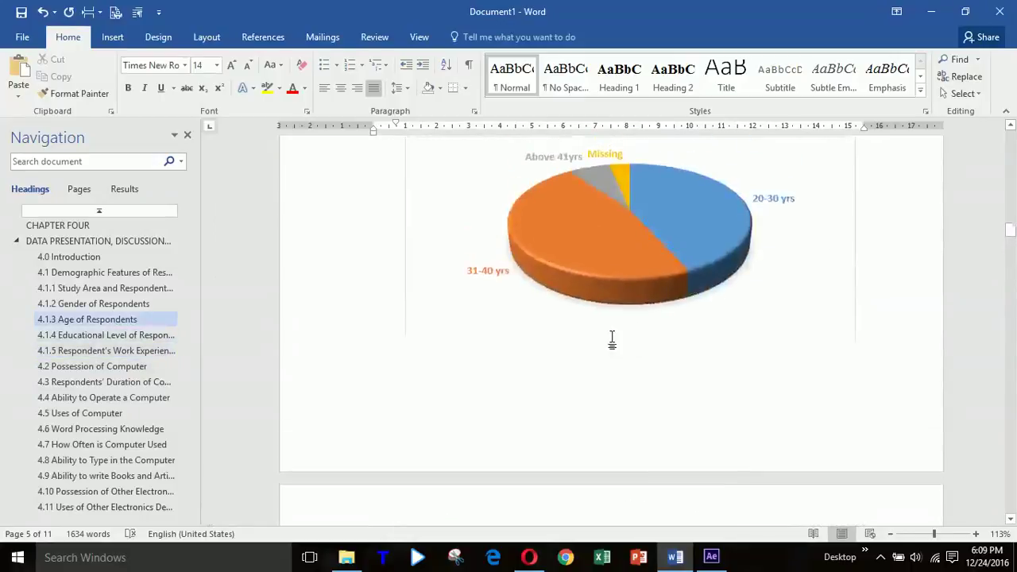
{"action": "scroll", "coordinate": [615, 338], "scroll_direction": "up", "scroll_amount": 15}
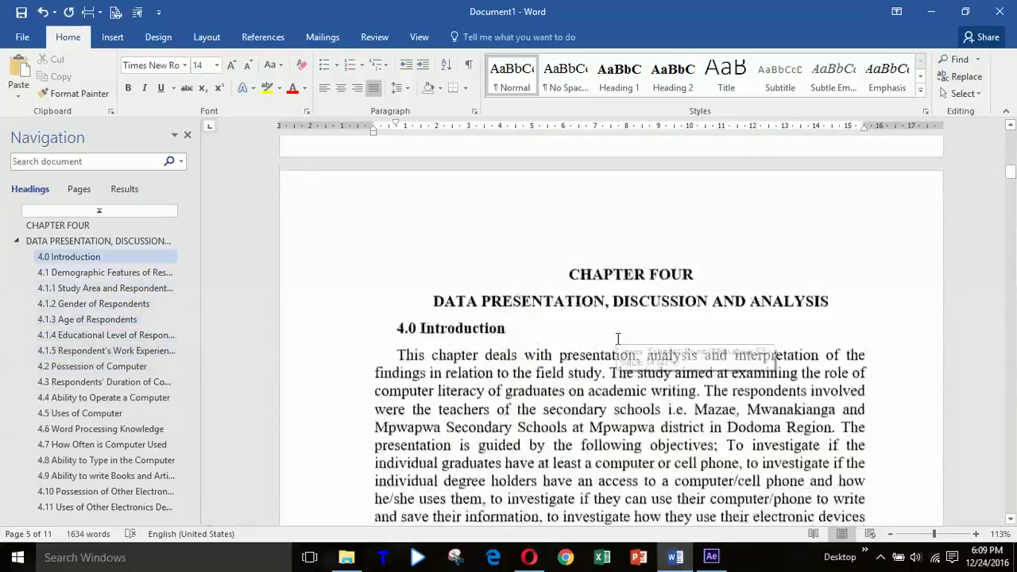
{"action": "scroll", "coordinate": [618, 350], "scroll_direction": "down", "scroll_amount": 8}
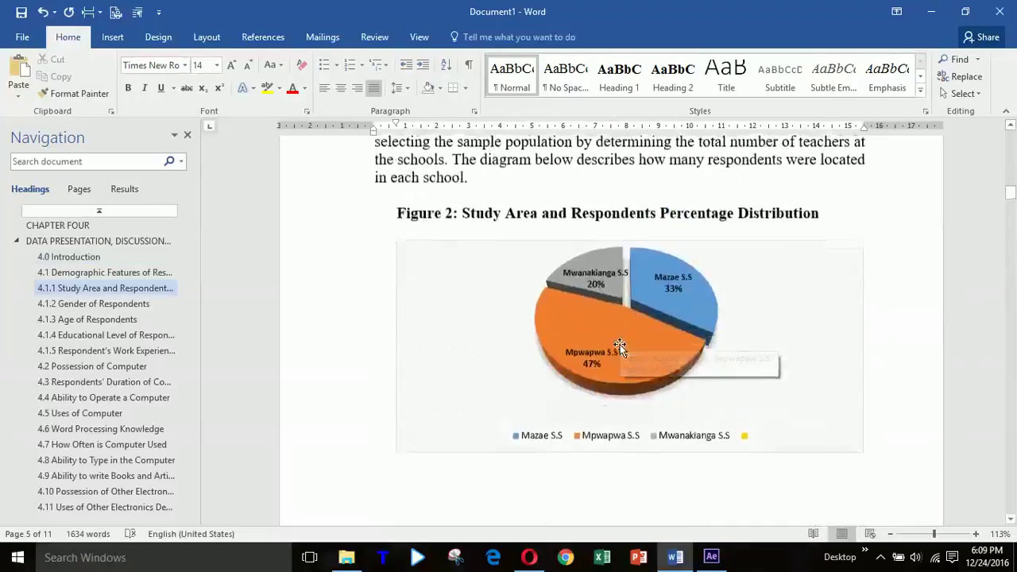
{"action": "left_click_drag", "start_coordinate": [799, 199], "coordinate": [472, 203]}
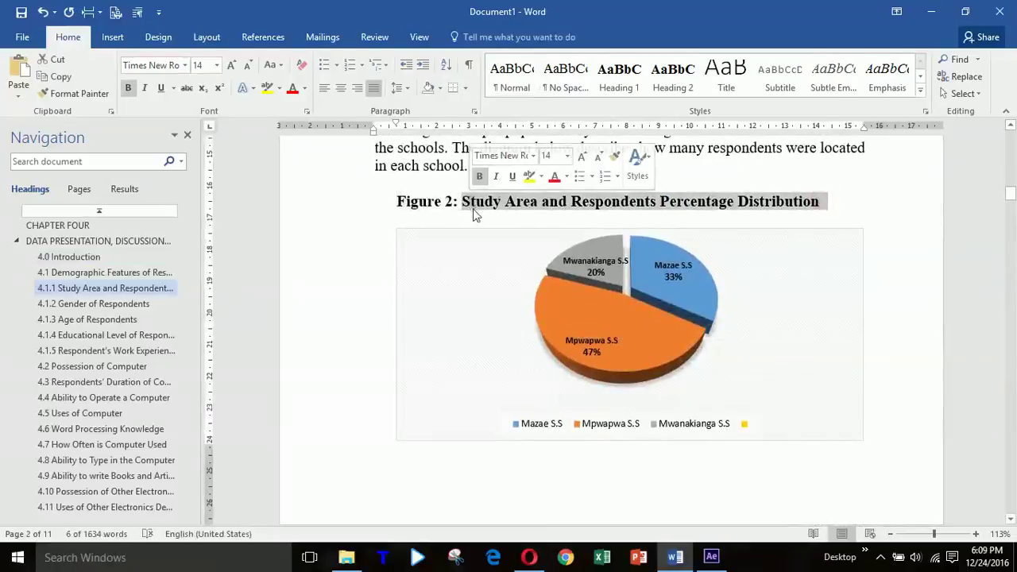
{"action": "key", "text": "Delete"}
{"action": "left_click_drag", "start_coordinate": [474, 205], "coordinate": [426, 206]}
{"action": "key", "text": "Delete"}
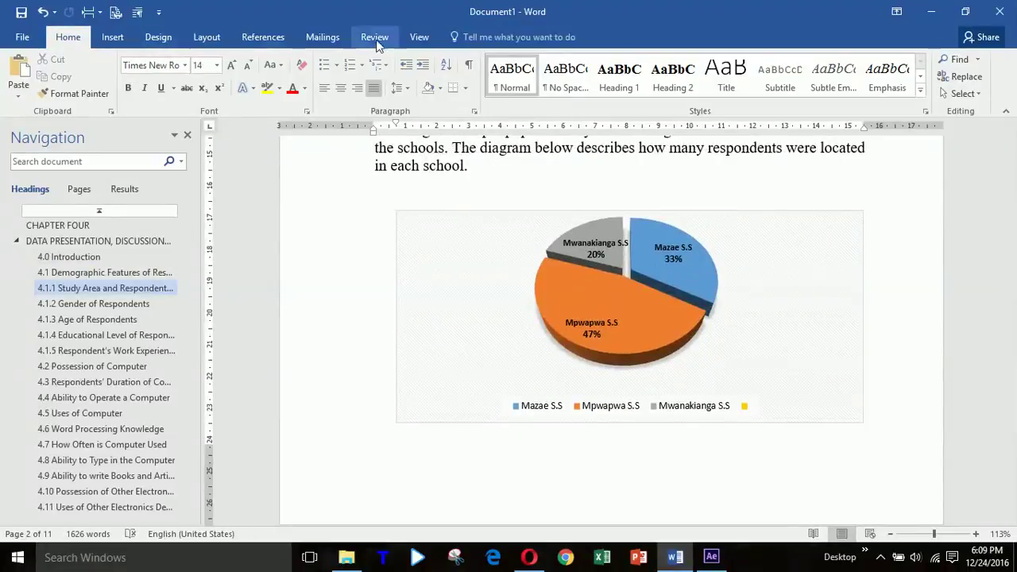
Step: Insert the caption 'Figure 1: Study Area and Respondents Percentage Distribution' above the chart
{"action": "left_click", "coordinate": [264, 38]}
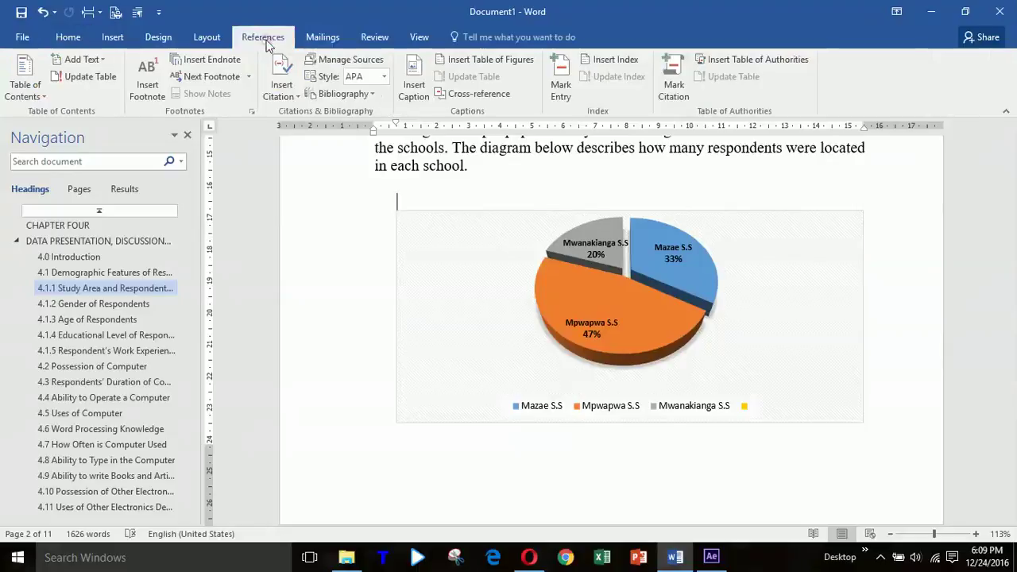
{"action": "left_click", "coordinate": [422, 94]}
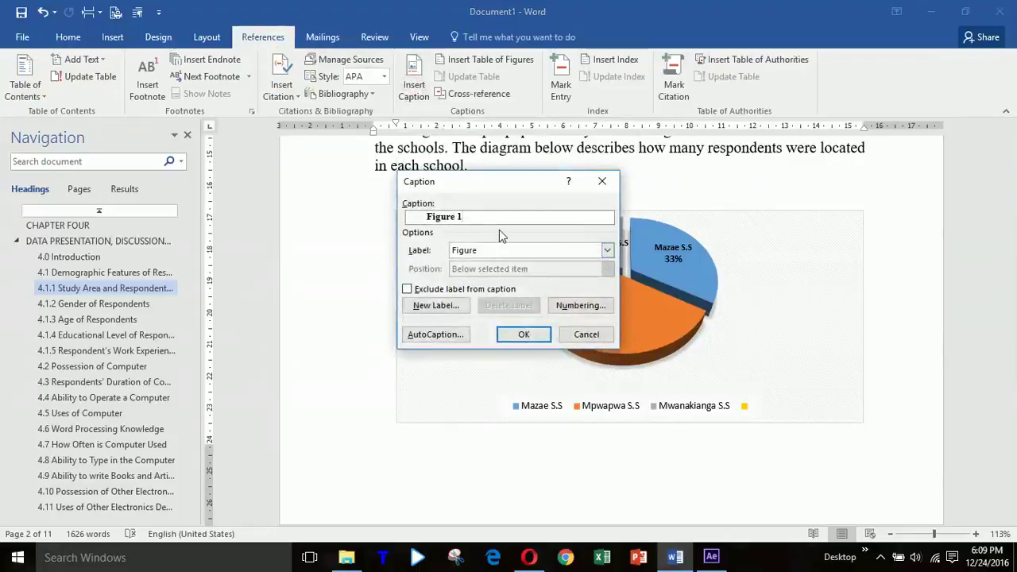
{"action": "type", "text": ":"}
{"action": "key", "text": "ctrl+v"}
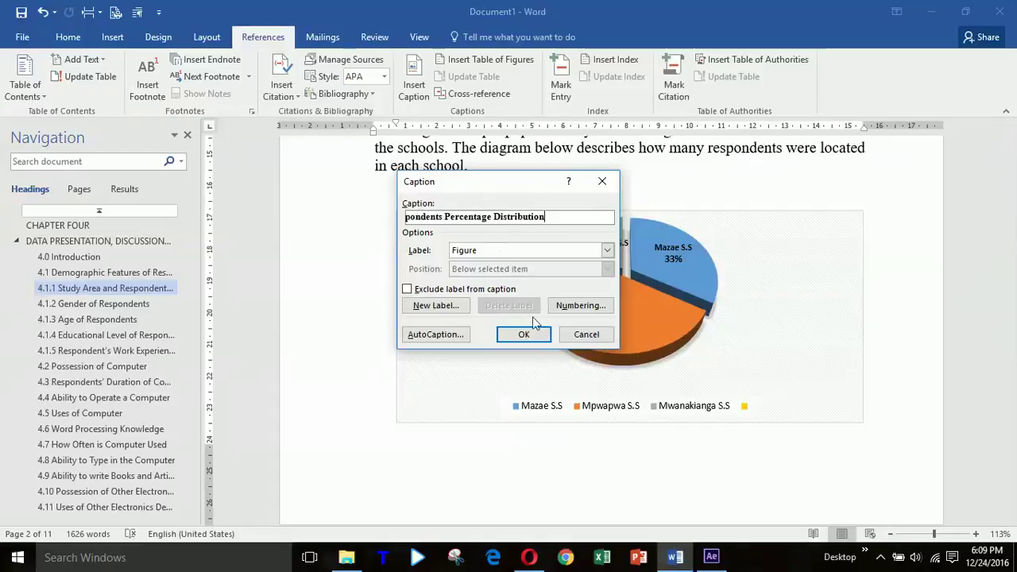
{"action": "left_click", "coordinate": [525, 335]}
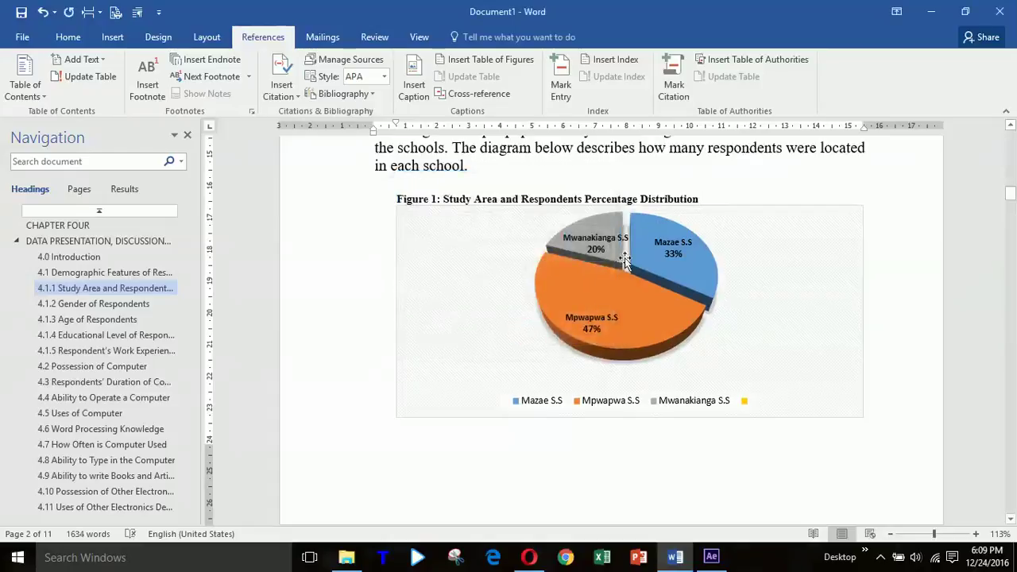
Step: Select the Figure 1 caption and open Modify Style for the Caption style
{"action": "scroll", "coordinate": [556, 326], "scroll_direction": "up", "scroll_amount": 3}
{"action": "left_click_drag", "start_coordinate": [708, 318], "coordinate": [510, 300]}
{"action": "left_click_drag", "start_coordinate": [421, 310], "coordinate": [395, 321]}
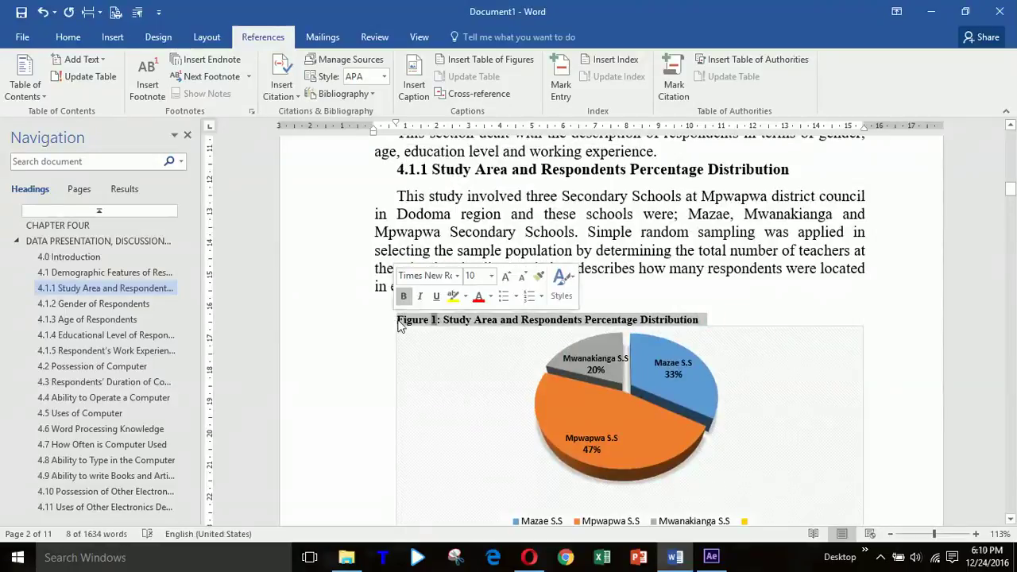
{"action": "left_click", "coordinate": [571, 280]}
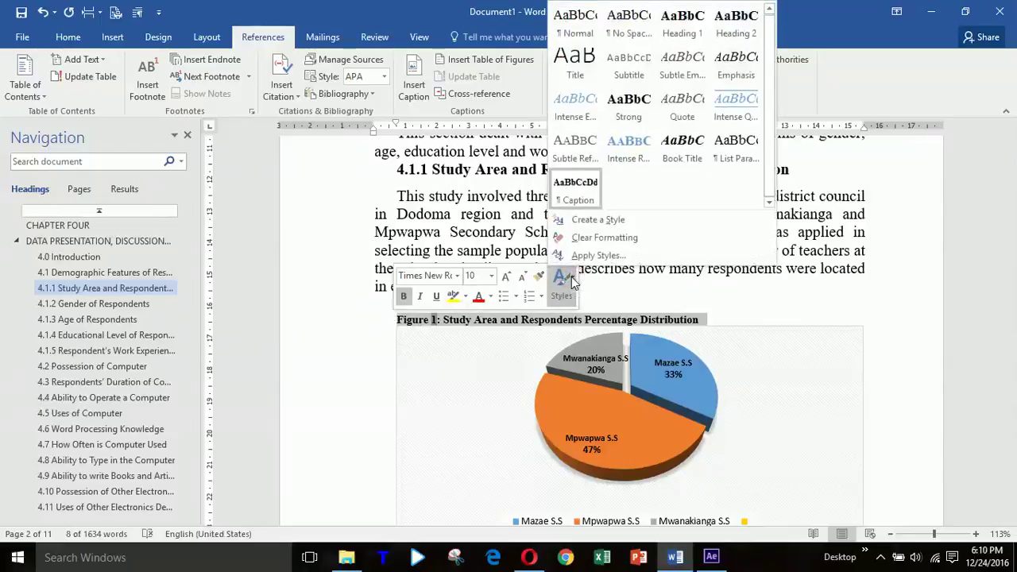
{"action": "right_click", "coordinate": [592, 204]}
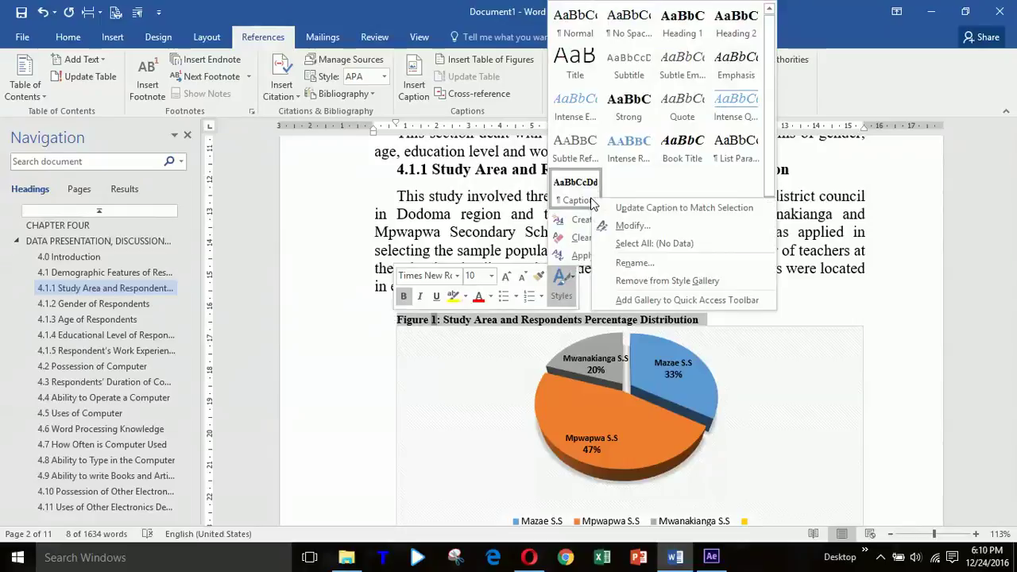
{"action": "left_click", "coordinate": [621, 227]}
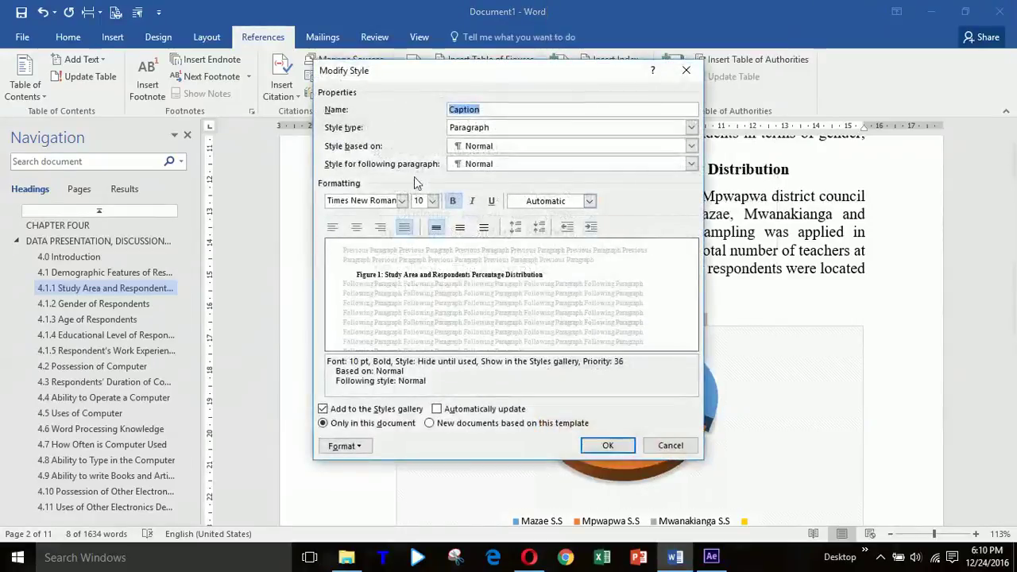
Step: Keep Times New Roman, set size 14 with italic and underline off, and save
{"action": "left_click", "coordinate": [402, 200]}
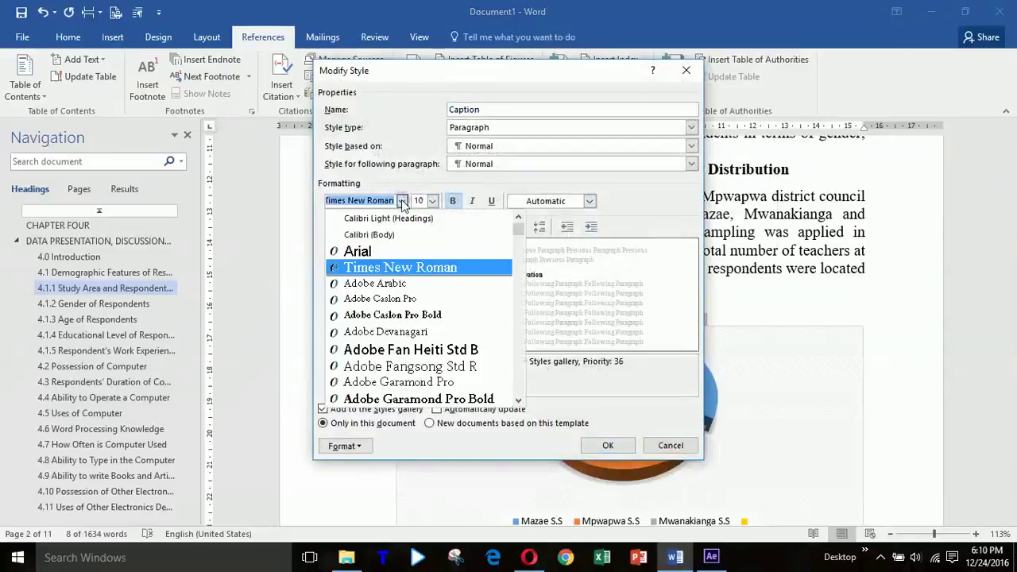
{"action": "key", "text": "Escape"}
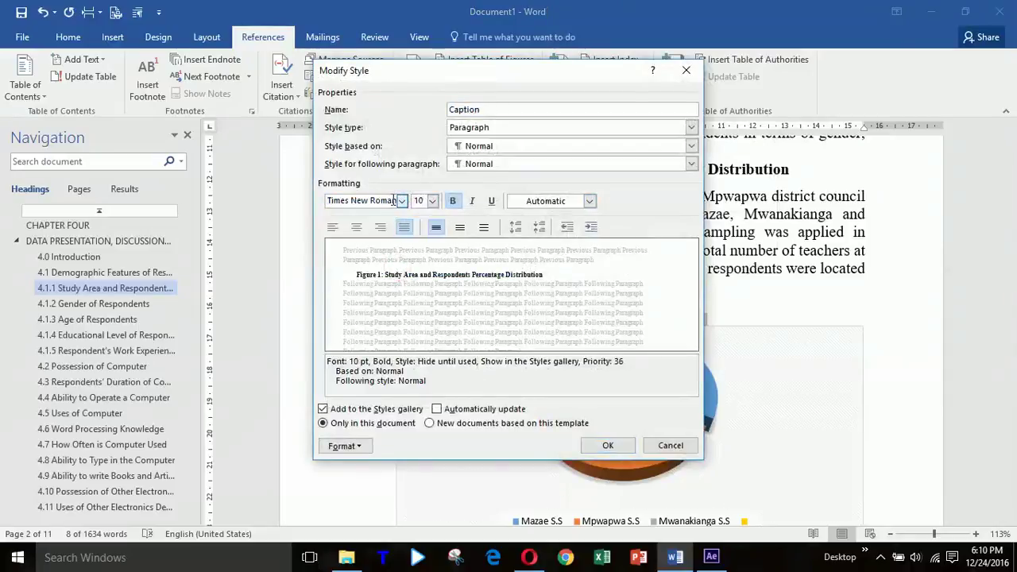
{"action": "left_click", "coordinate": [432, 200]}
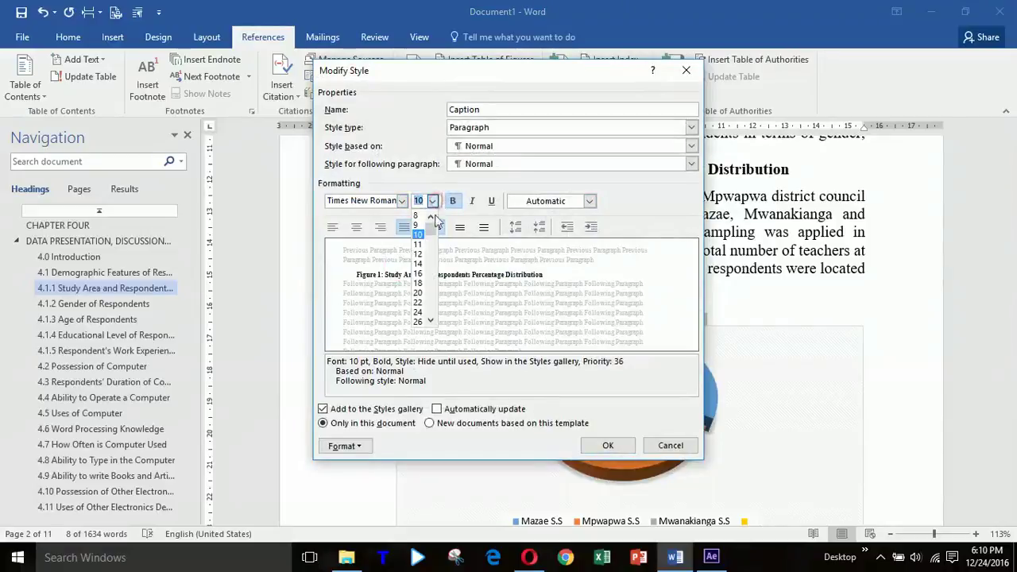
{"action": "left_click", "coordinate": [419, 264]}
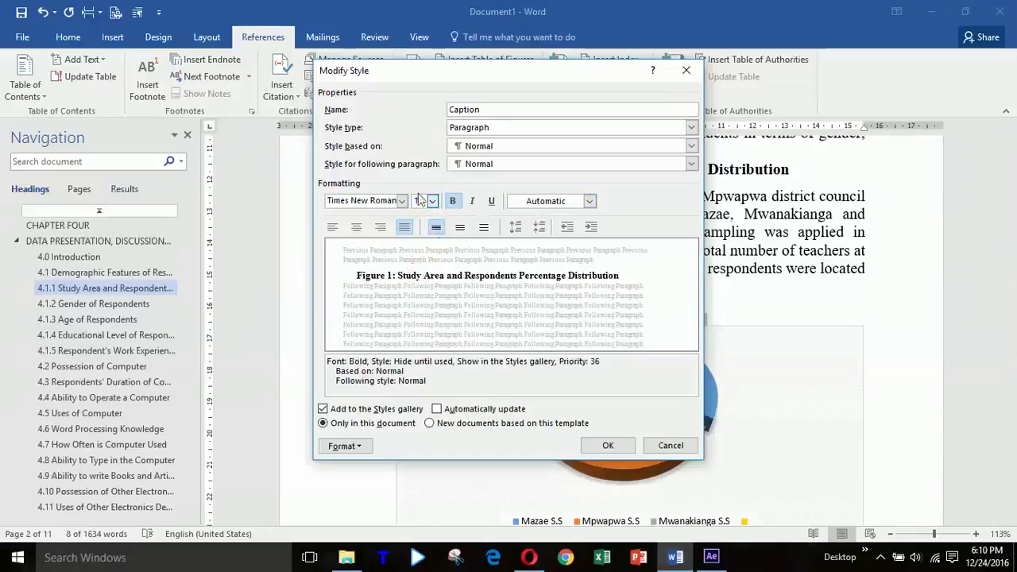
{"action": "left_click", "coordinate": [472, 201]}
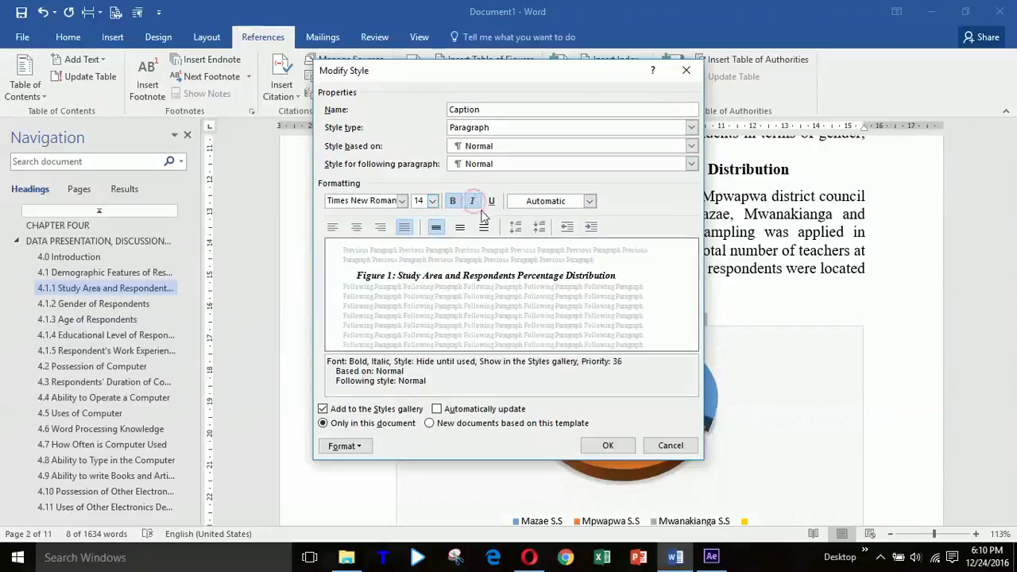
{"action": "left_click", "coordinate": [492, 201]}
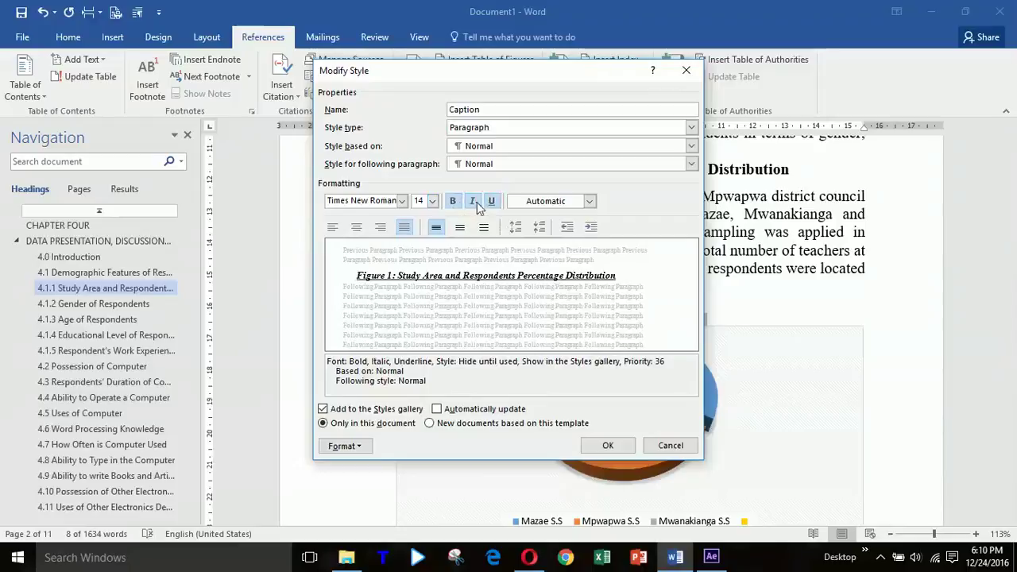
{"action": "left_click", "coordinate": [492, 201]}
{"action": "left_click", "coordinate": [471, 203]}
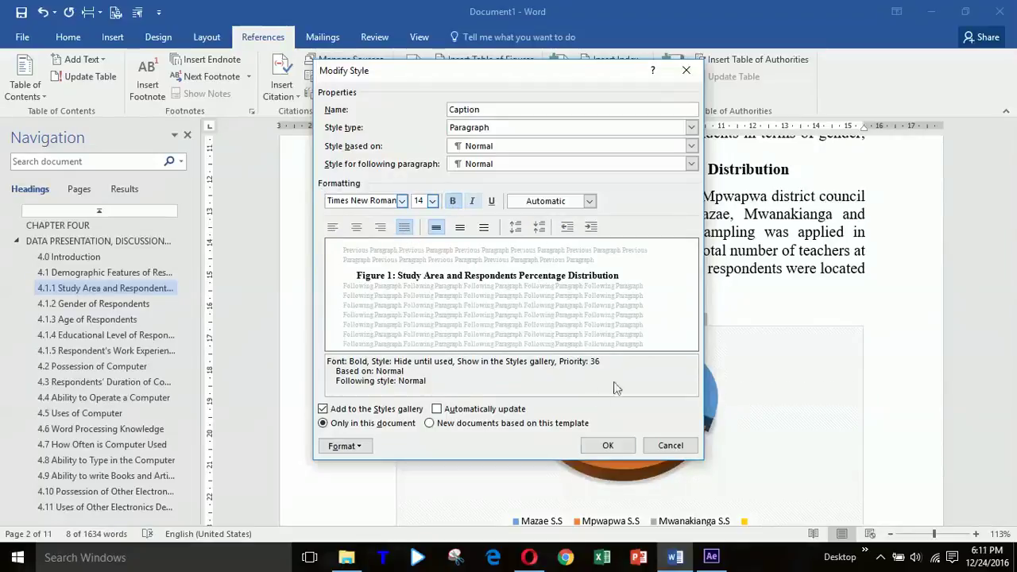
{"action": "left_click", "coordinate": [609, 447]}
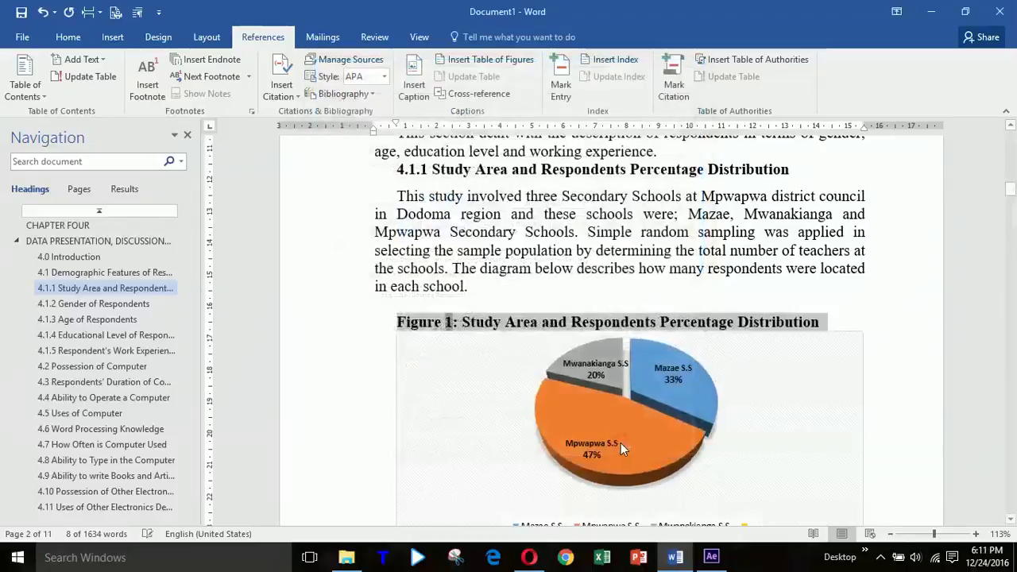
Step: Delete 'Gender Description of the Respondents' from the typed caption in section 4.1.2
{"action": "left_click", "coordinate": [535, 320]}
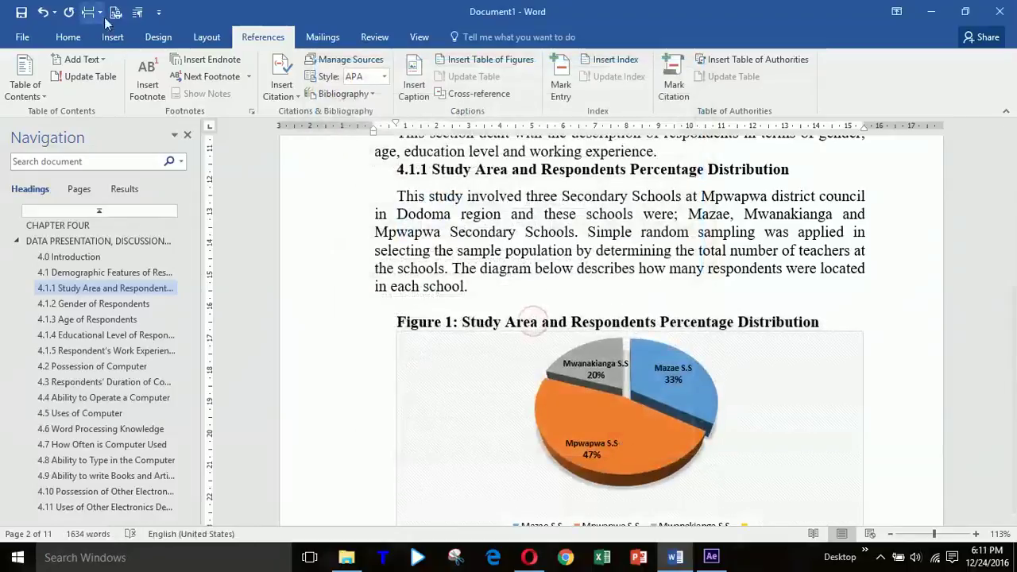
{"action": "left_click", "coordinate": [68, 36]}
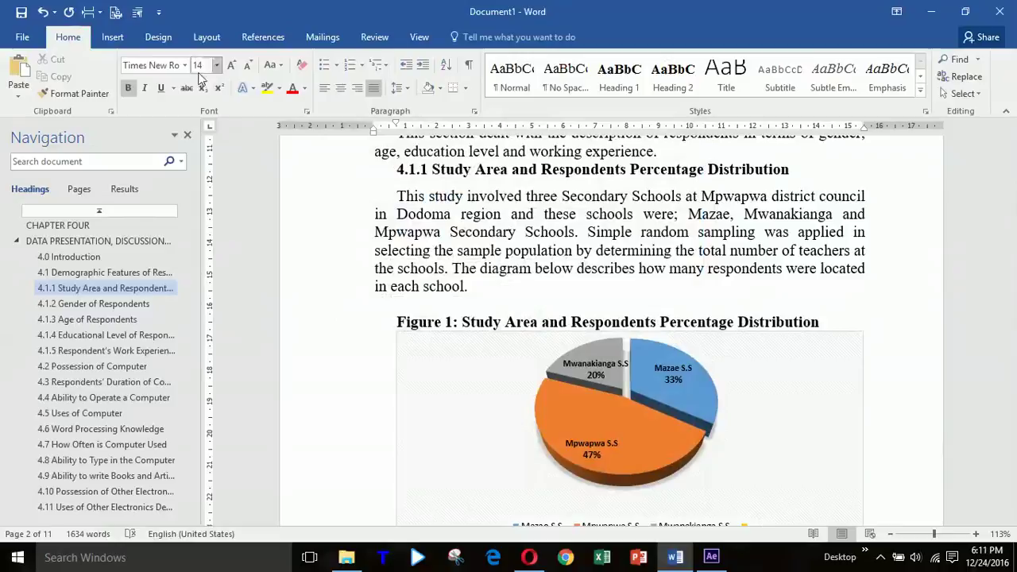
{"action": "scroll", "coordinate": [583, 405], "scroll_direction": "down", "scroll_amount": 5}
{"action": "scroll", "coordinate": [583, 405], "scroll_direction": "down", "scroll_amount": 12}
{"action": "scroll", "coordinate": [643, 362], "scroll_direction": "up", "scroll_amount": 5}
{"action": "left_click_drag", "start_coordinate": [728, 285], "coordinate": [479, 277]}
{"action": "key", "text": "ctrl+c"}
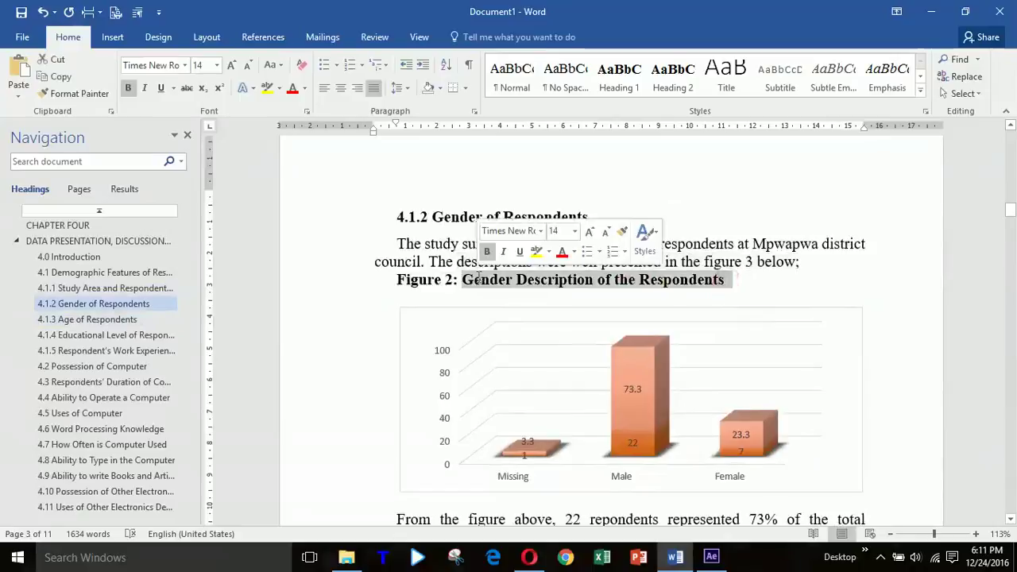
{"action": "key", "text": "BackSpace"}
{"action": "key", "text": "BackSpace"}
{"action": "key", "text": "BackSpace"}
{"action": "key", "text": "BackSpace"}
{"action": "key", "text": "BackSpace"}
{"action": "key", "text": "BackSpace"}
{"action": "key", "text": "BackSpace"}
{"action": "key", "text": "BackSpace"}
{"action": "key", "text": "BackSpace"}
{"action": "key", "text": "BackSpace"}
{"action": "key", "text": "BackSpace"}
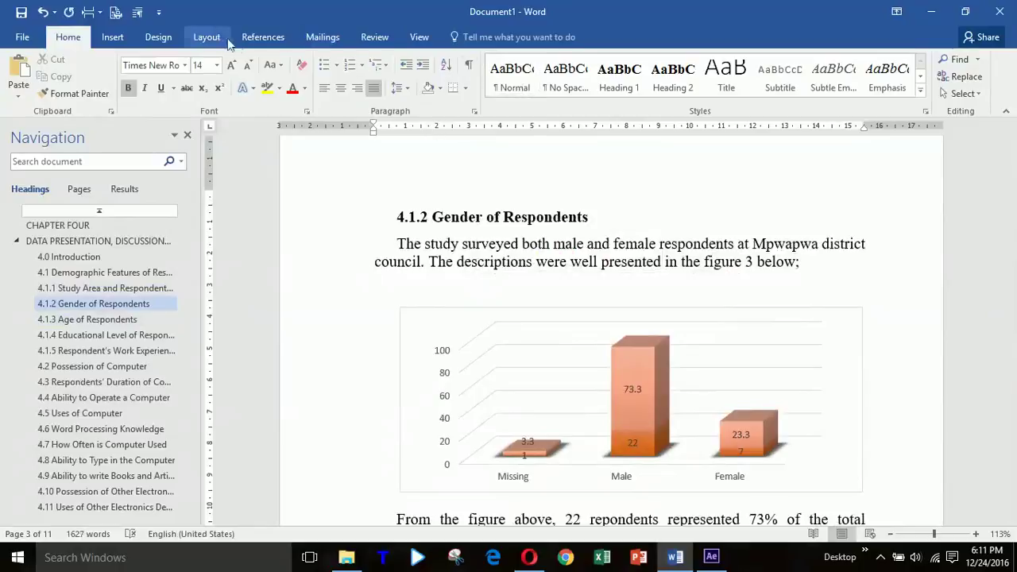
Step: Insert a Word caption reading 'Figure 2: Gender Description of the Respondents' above the gender chart
{"action": "left_click", "coordinate": [264, 36]}
{"action": "left_click", "coordinate": [414, 84]}
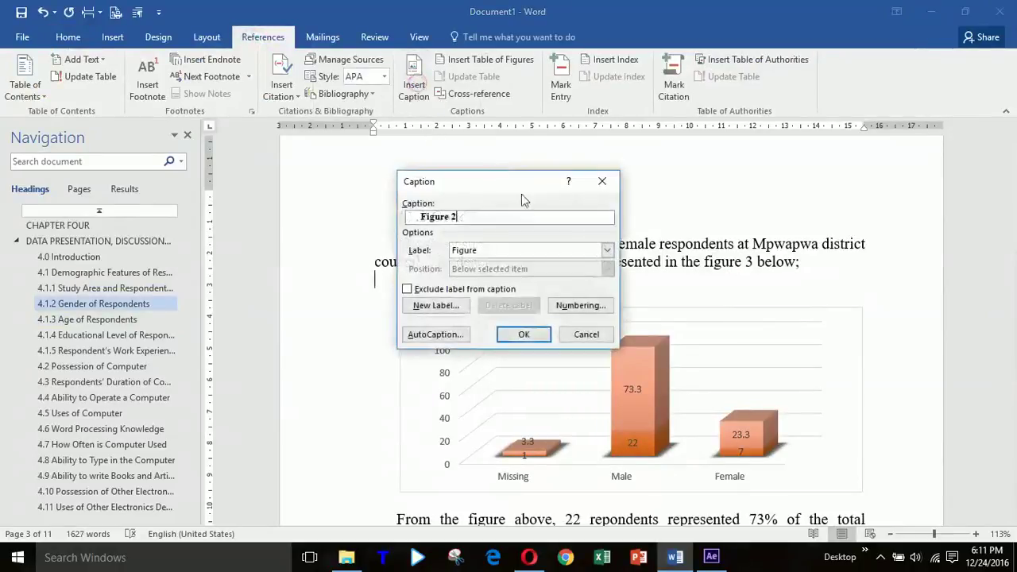
{"action": "type", "text": ":"}
{"action": "key", "text": "ctrl+v"}
{"action": "key", "text": "Return"}
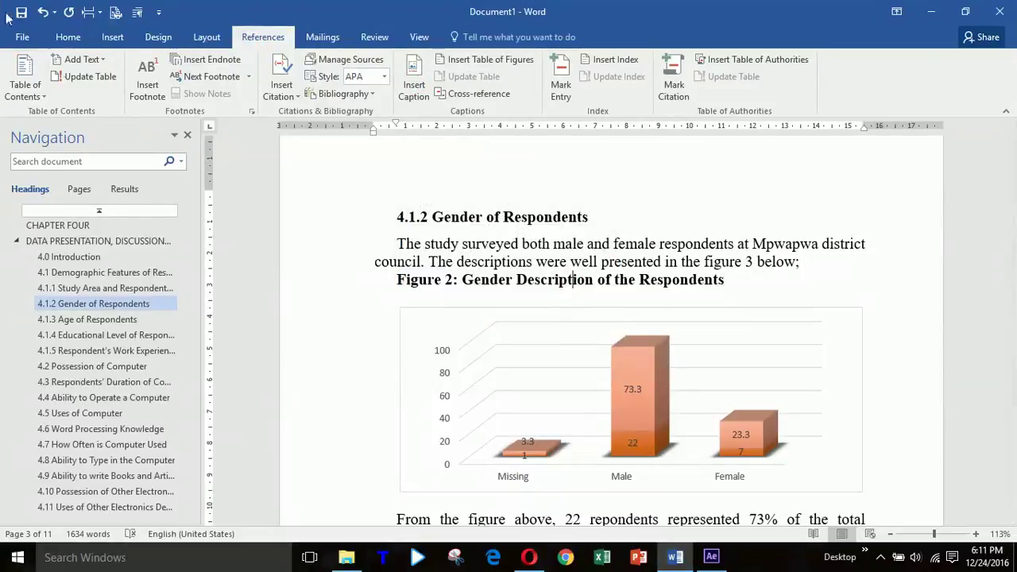
{"action": "left_click", "coordinate": [536, 280]}
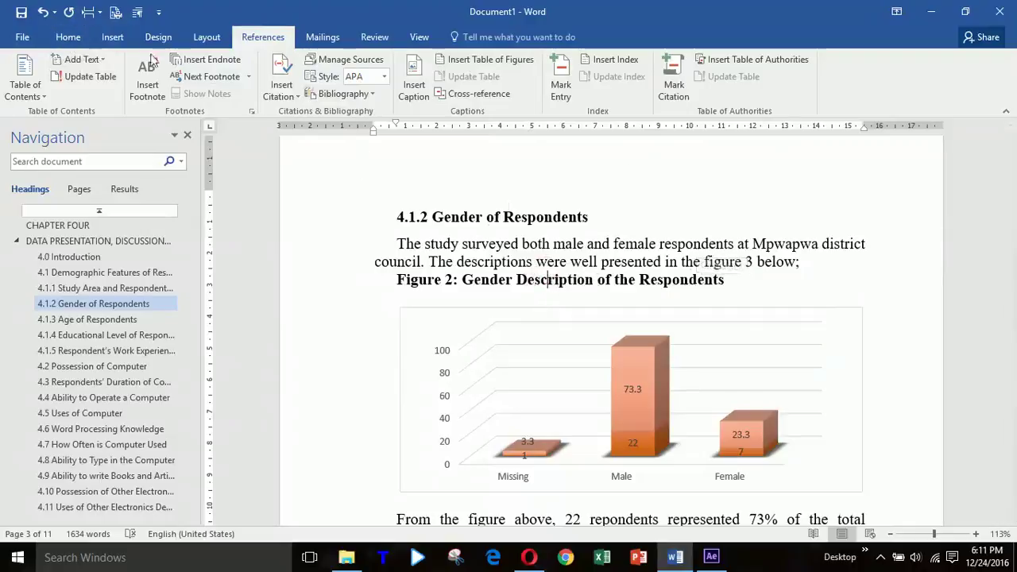
{"action": "left_click", "coordinate": [69, 37]}
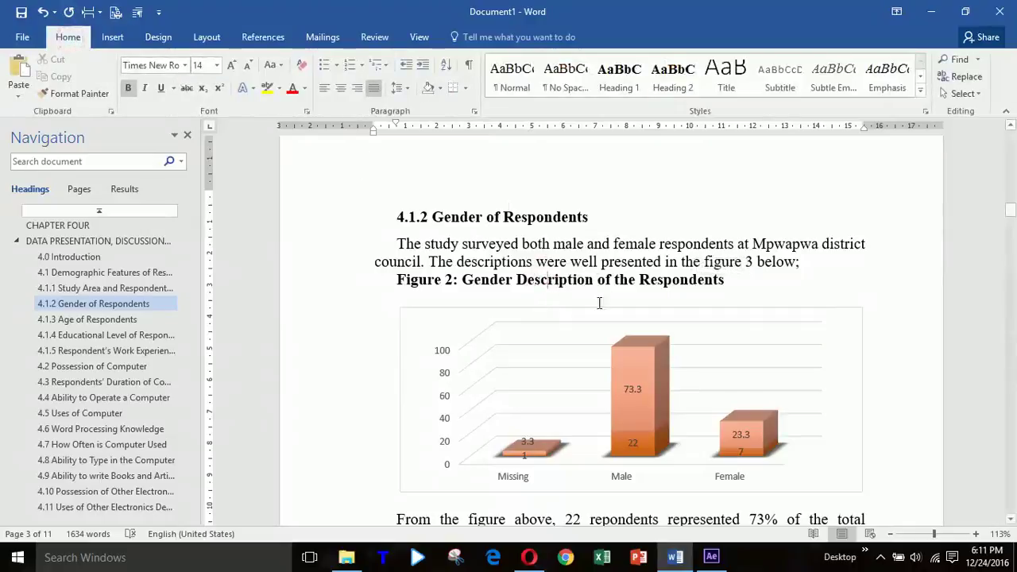
{"action": "scroll", "coordinate": [601, 301], "scroll_direction": "down", "scroll_amount": 15}
{"action": "scroll", "coordinate": [584, 316], "scroll_direction": "up", "scroll_amount": 8}
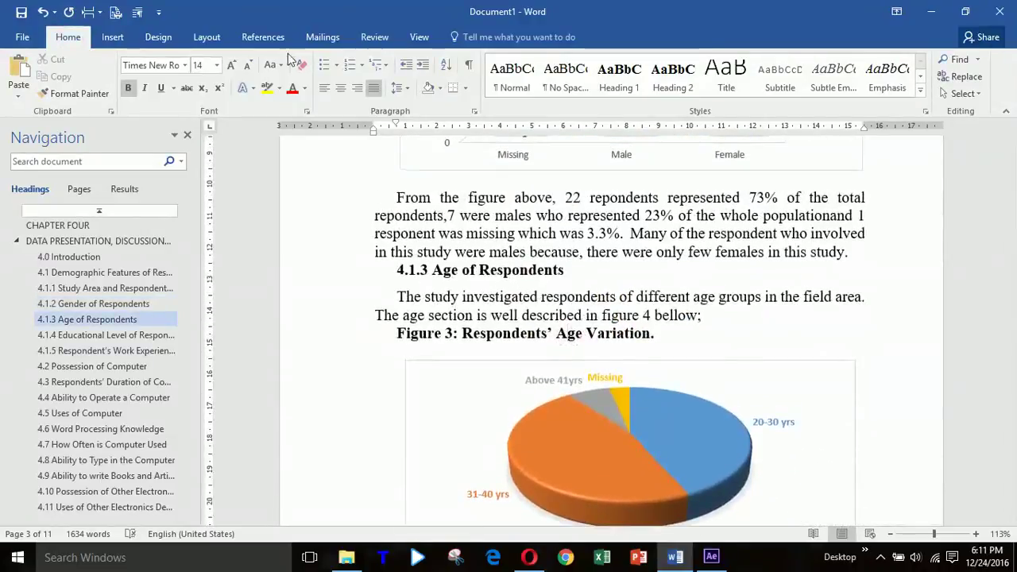
Step: Apply the Caption style to the Figure 3 caption line
{"action": "left_click_drag", "start_coordinate": [660, 334], "coordinate": [412, 334]}
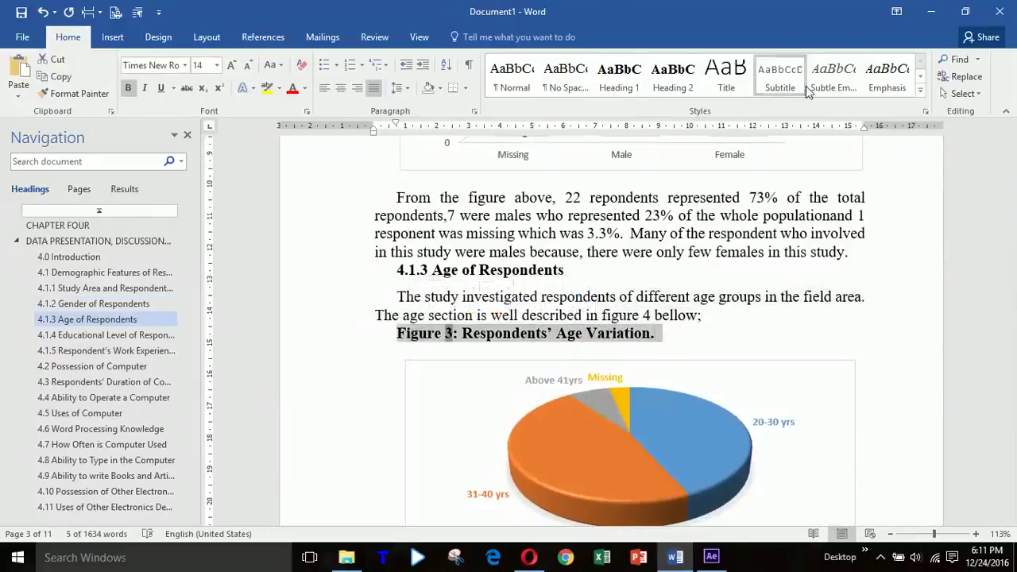
{"action": "left_click", "coordinate": [921, 90]}
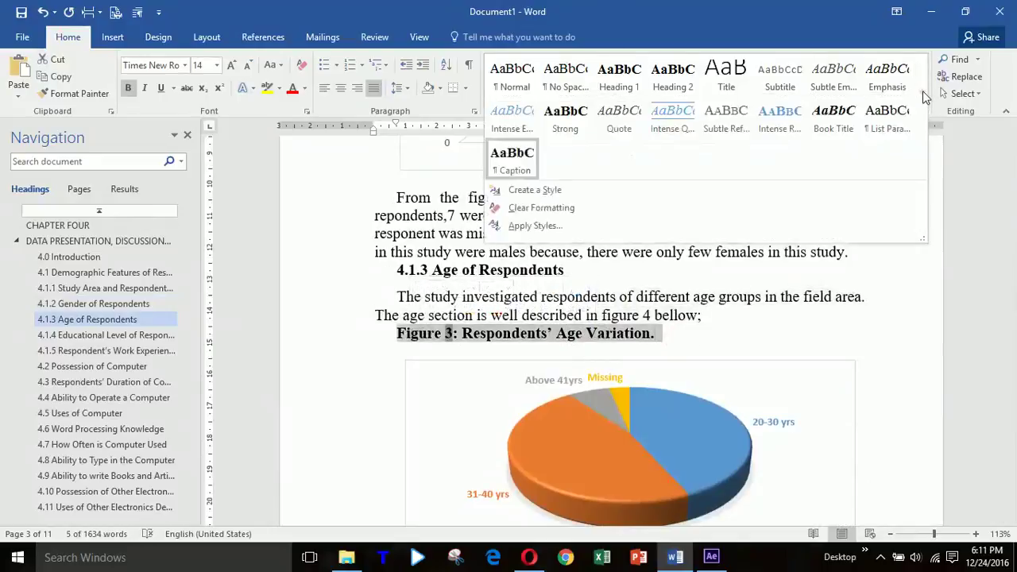
{"action": "left_click", "coordinate": [515, 165]}
{"action": "left_click", "coordinate": [708, 350]}
Step: Delete the typed 'Table 2. Possession of Computers.' caption above the computer table
{"action": "scroll", "coordinate": [671, 330], "scroll_direction": "down", "scroll_amount": 5}
{"action": "scroll", "coordinate": [671, 330], "scroll_direction": "down", "scroll_amount": 5}
{"action": "left_click", "coordinate": [525, 225]}
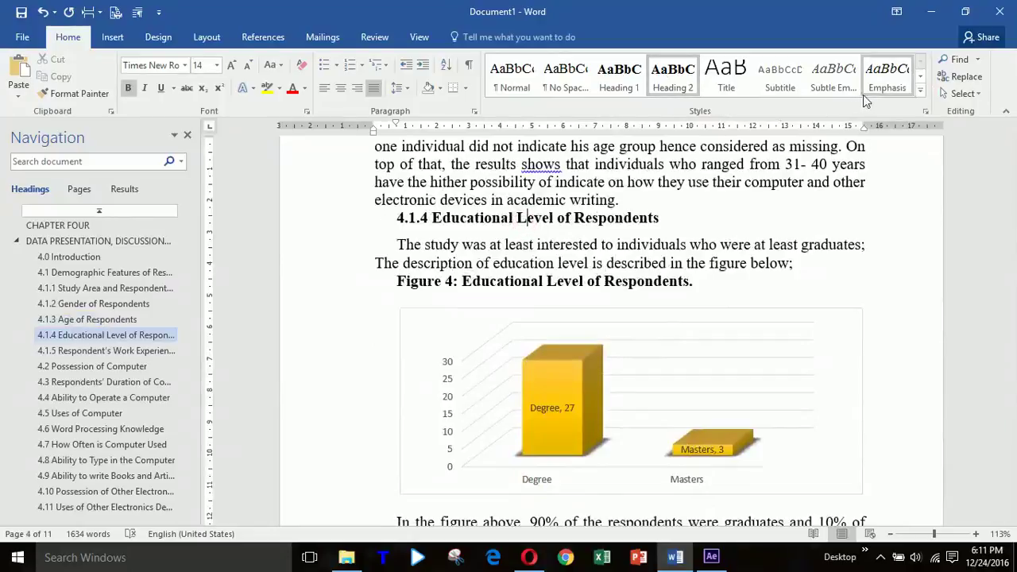
{"action": "left_click", "coordinate": [545, 283]}
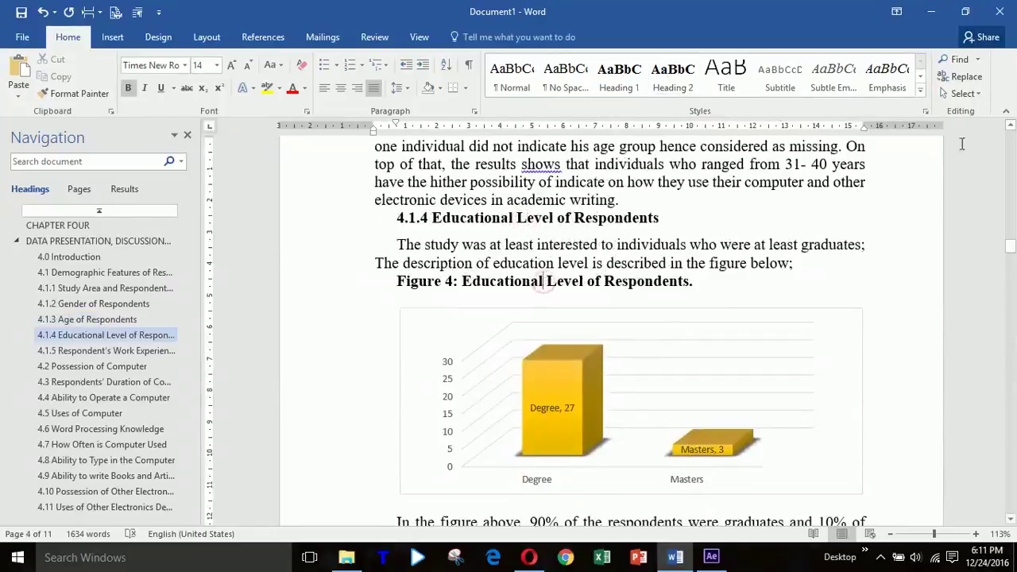
{"action": "left_click", "coordinate": [922, 94]}
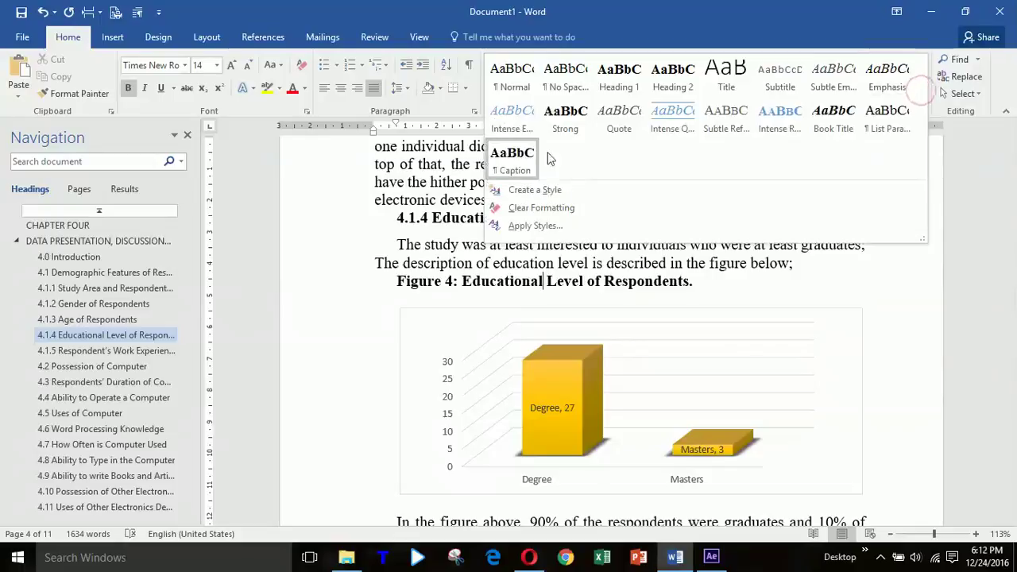
{"action": "key", "text": "Escape"}
{"action": "left_click", "coordinate": [538, 245]}
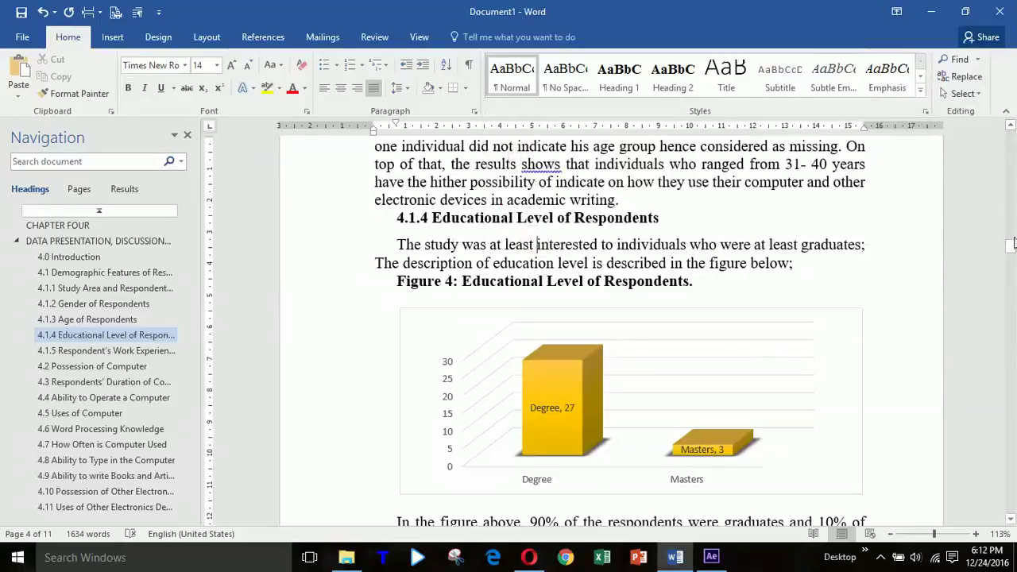
{"action": "scroll", "coordinate": [555, 370], "scroll_direction": "down", "scroll_amount": 20}
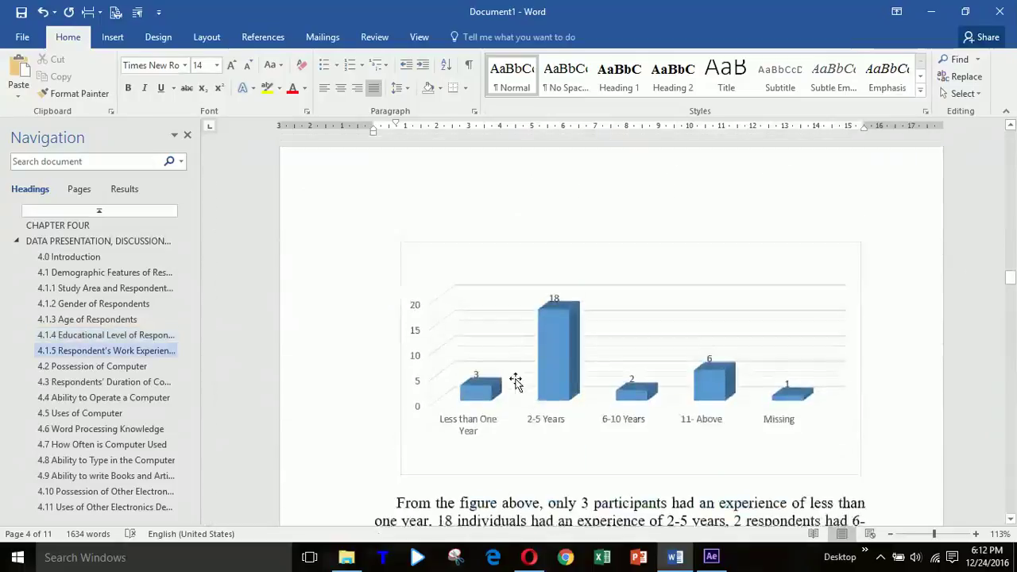
{"action": "scroll", "coordinate": [517, 380], "scroll_direction": "up", "scroll_amount": 4}
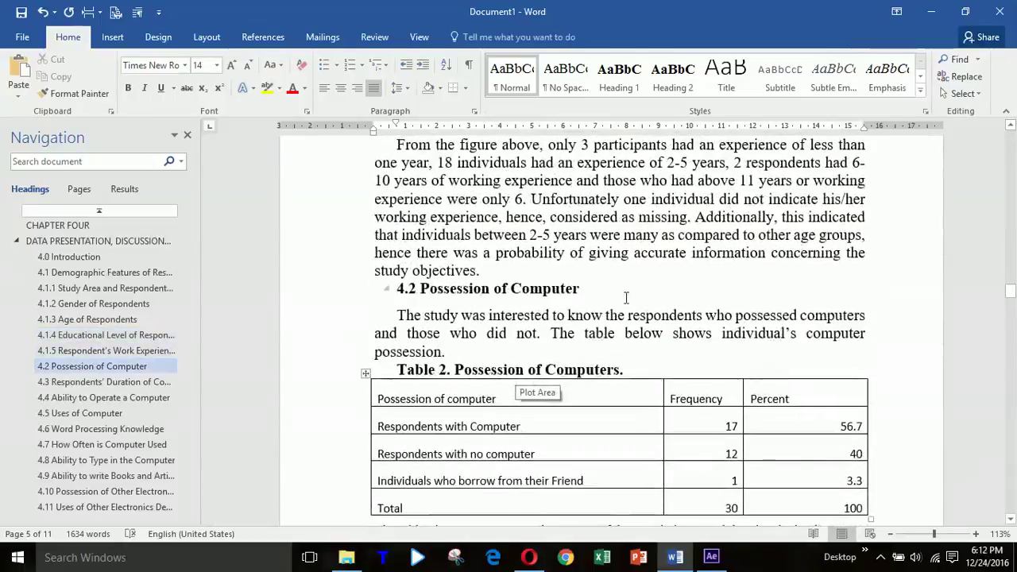
{"action": "left_click_drag", "start_coordinate": [624, 369], "coordinate": [457, 374]}
{"action": "key", "text": "BackSpace"}
{"action": "key", "text": "BackSpace"}
{"action": "key", "text": "BackSpace"}
{"action": "key", "text": "BackSpace"}
{"action": "key", "text": "BackSpace"}
{"action": "key", "text": "BackSpace"}
{"action": "key", "text": "BackSpace"}
{"action": "key", "text": "BackSpace"}
{"action": "key", "text": "BackSpace"}
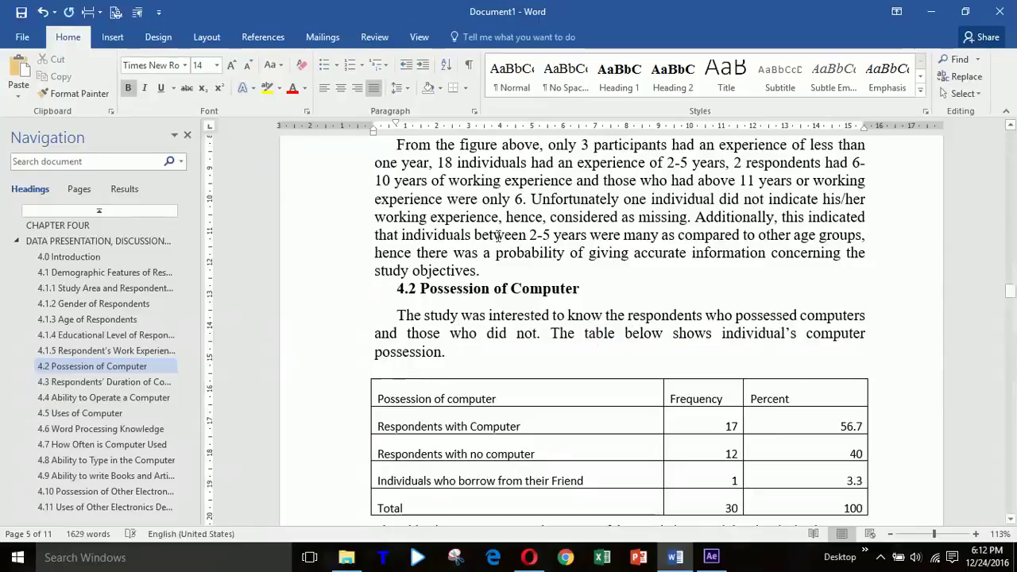
Step: Insert a Table-labelled caption 'Table 1: Possession of Computers.' and return to page 1
{"action": "left_click", "coordinate": [263, 37]}
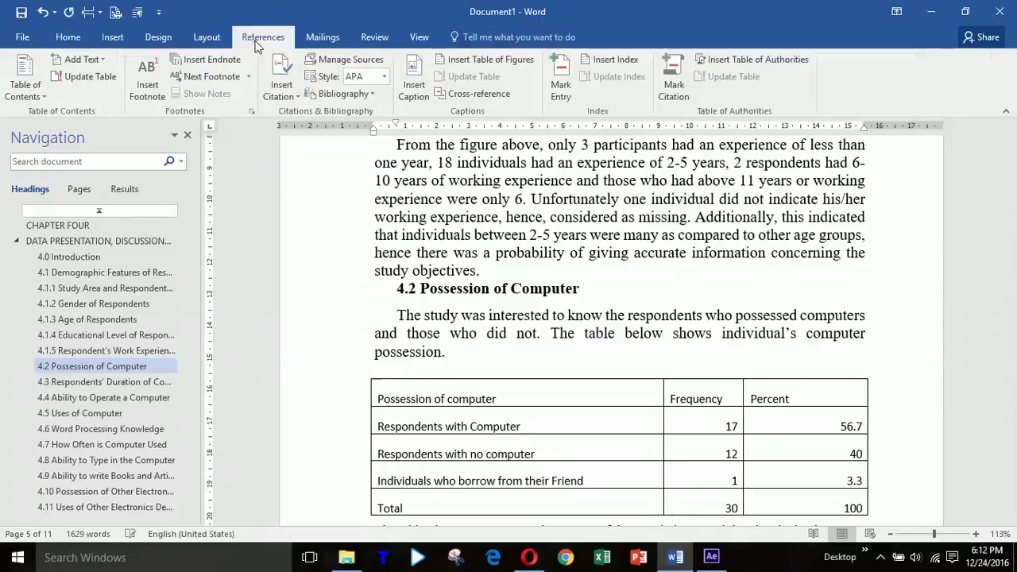
{"action": "left_click", "coordinate": [417, 76]}
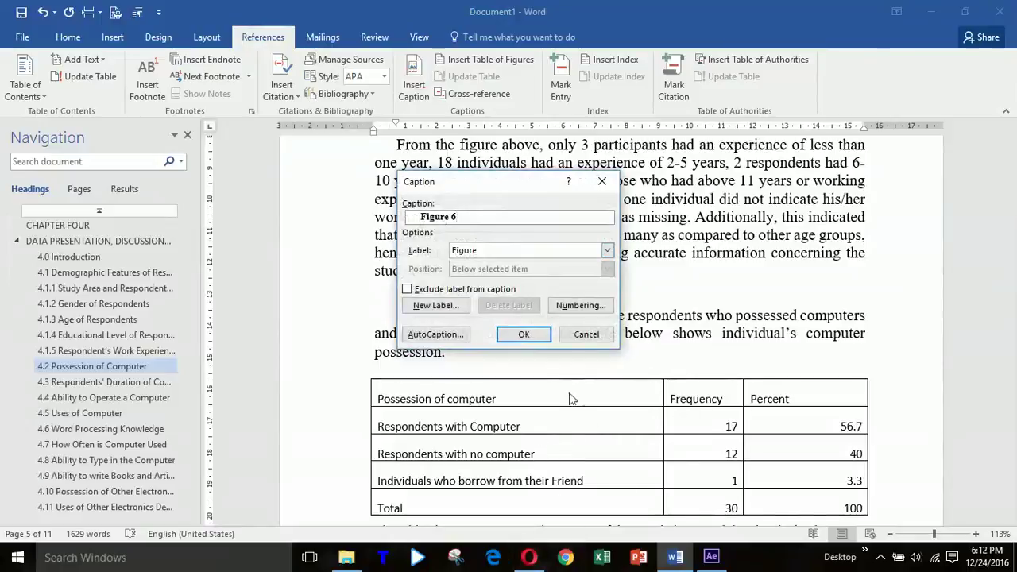
{"action": "left_click", "coordinate": [525, 252]}
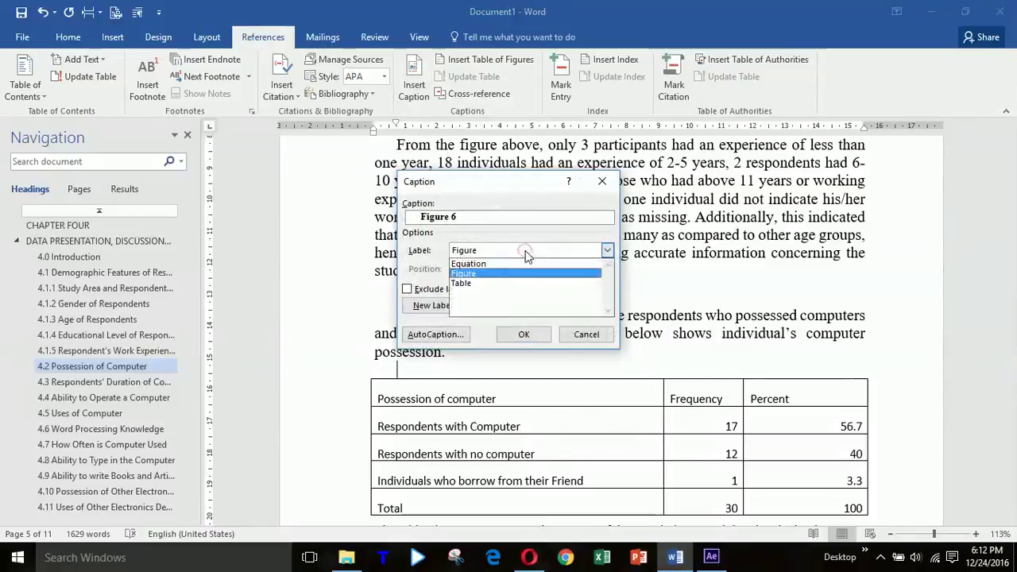
{"action": "left_click", "coordinate": [484, 285]}
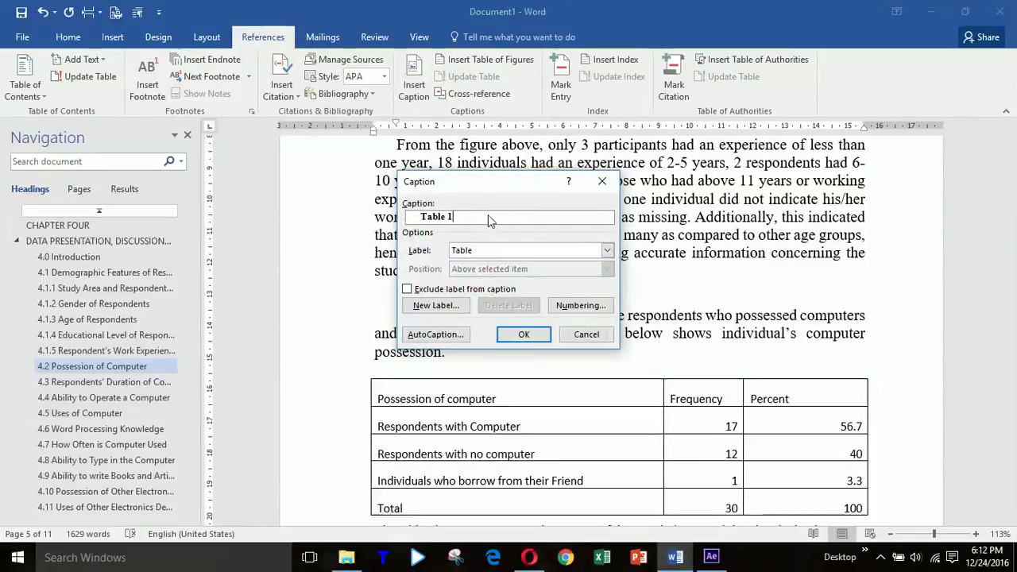
{"action": "type", "text": ": "}
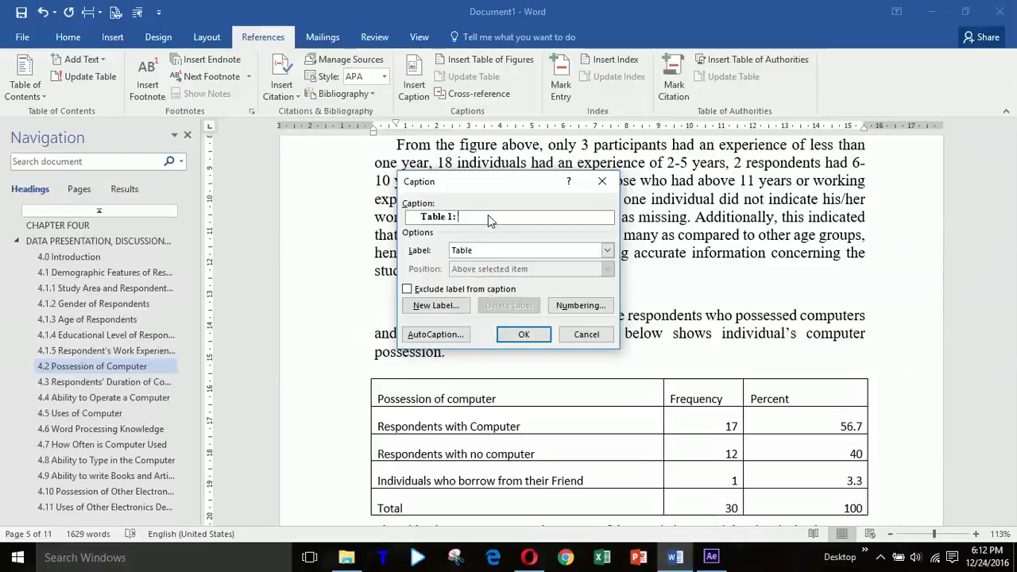
{"action": "type", "text": "Possession of Computers."}
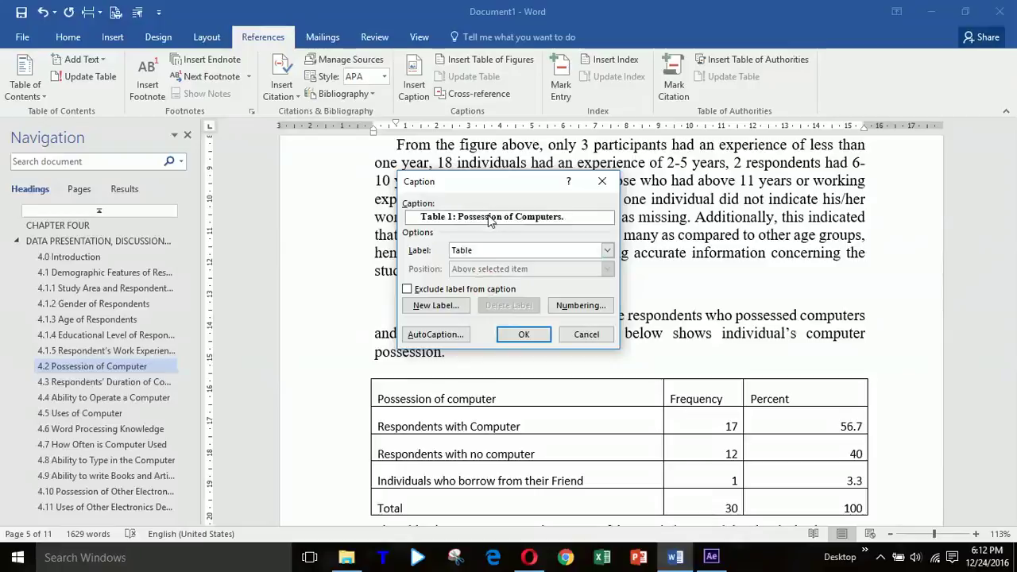
{"action": "left_click", "coordinate": [526, 335]}
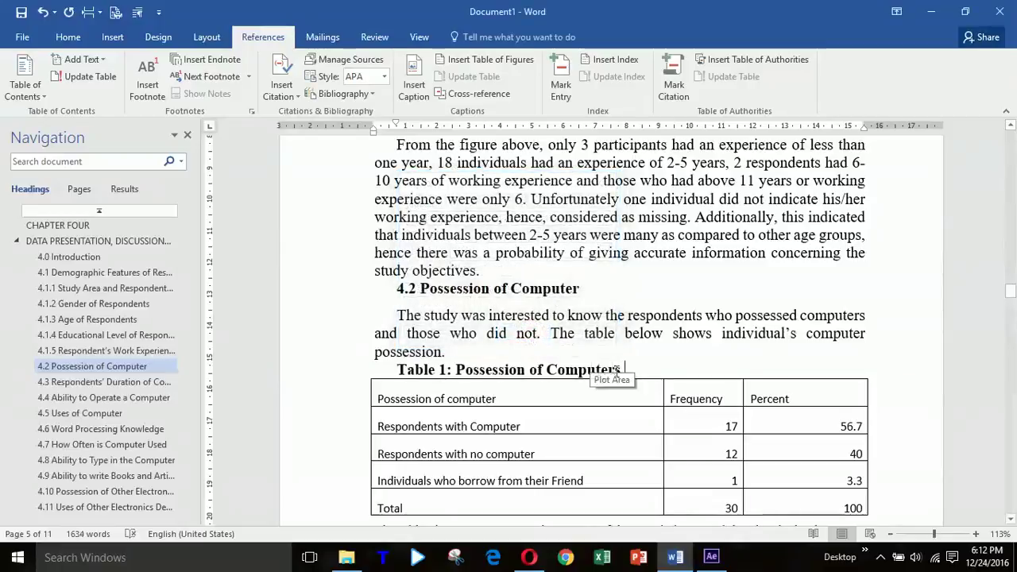
{"action": "scroll", "coordinate": [508, 388], "scroll_direction": "down", "scroll_amount": 2}
{"action": "scroll", "coordinate": [509, 389], "scroll_direction": "up", "scroll_amount": 8}
{"action": "left_click_drag", "start_coordinate": [1011, 278], "coordinate": [1015, 118]}
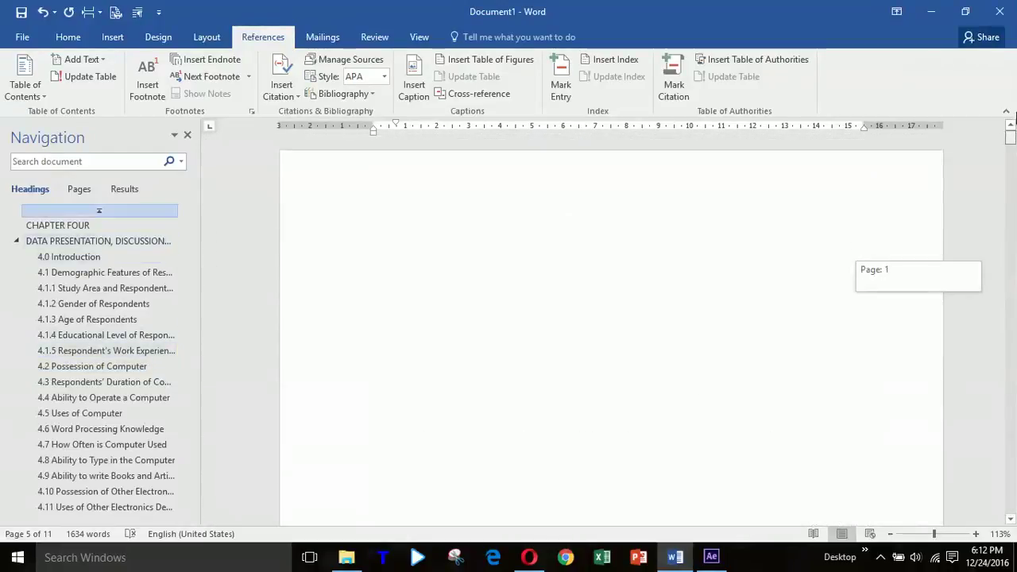
Step: Type 'List of Figures' and 'List of Tables' headings on page 1 with blank lines between
{"action": "left_click", "coordinate": [531, 213]}
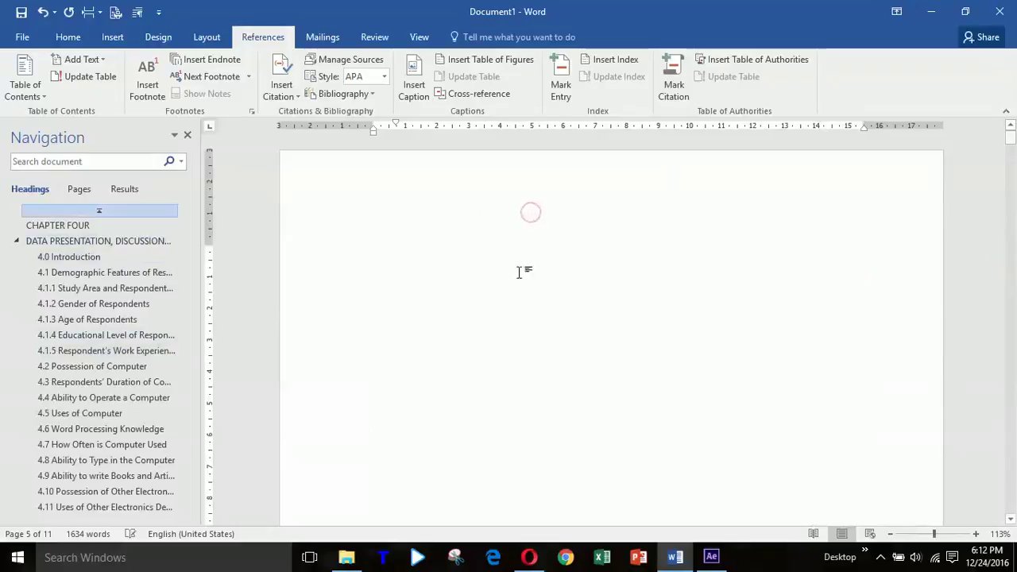
{"action": "left_click", "coordinate": [442, 242]}
{"action": "left_click", "coordinate": [443, 220]}
{"action": "left_click", "coordinate": [407, 239]}
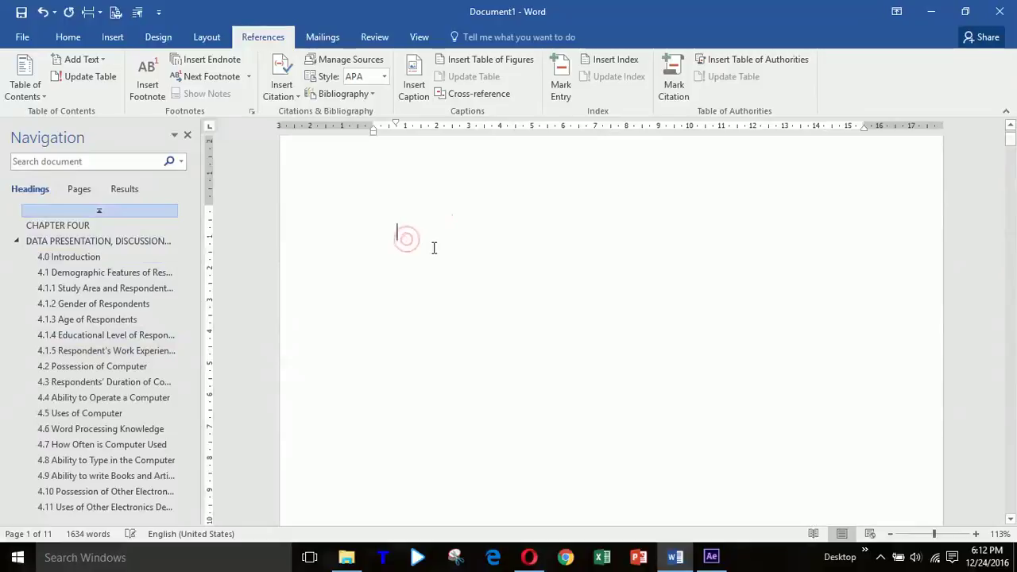
{"action": "type", "text": "IIS"}
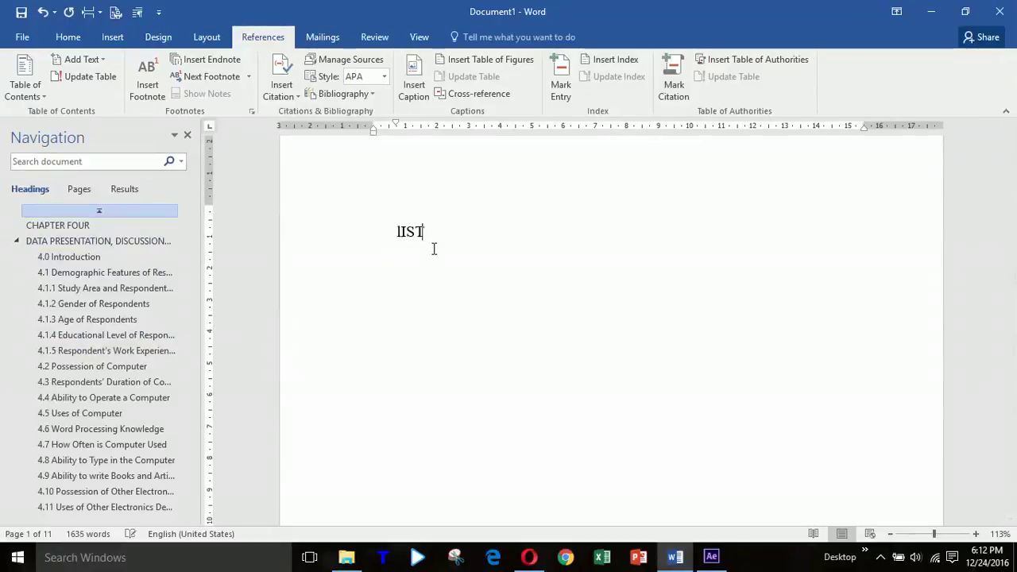
{"action": "type", "text": "t of Figures"}
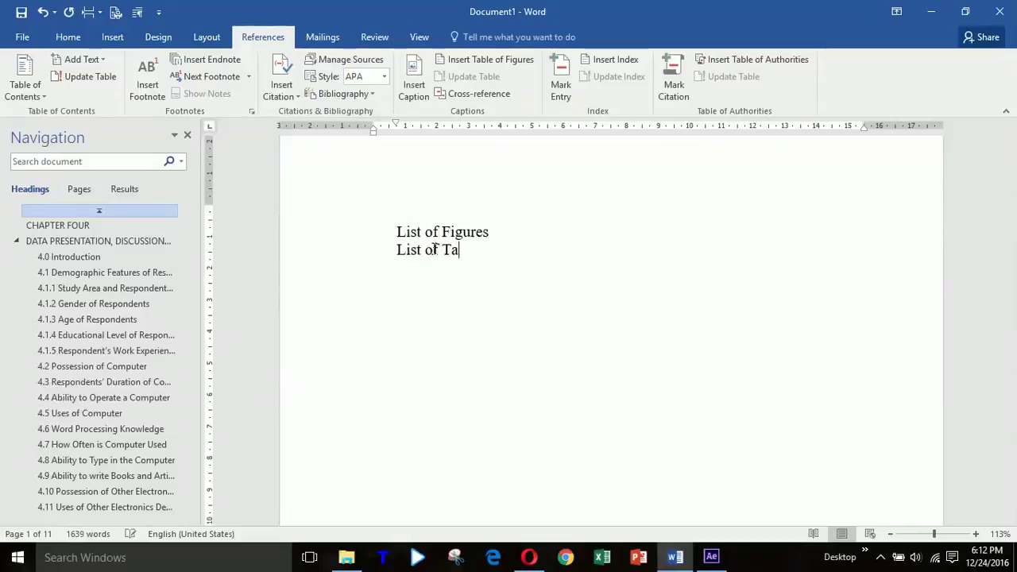
{"action": "key", "text": "BackSpace"}
{"action": "left_click", "coordinate": [513, 232]}
{"action": "key", "text": "Return"}
{"action": "key", "text": "Return"}
{"action": "key", "text": "Return"}
{"action": "key", "text": "Return"}
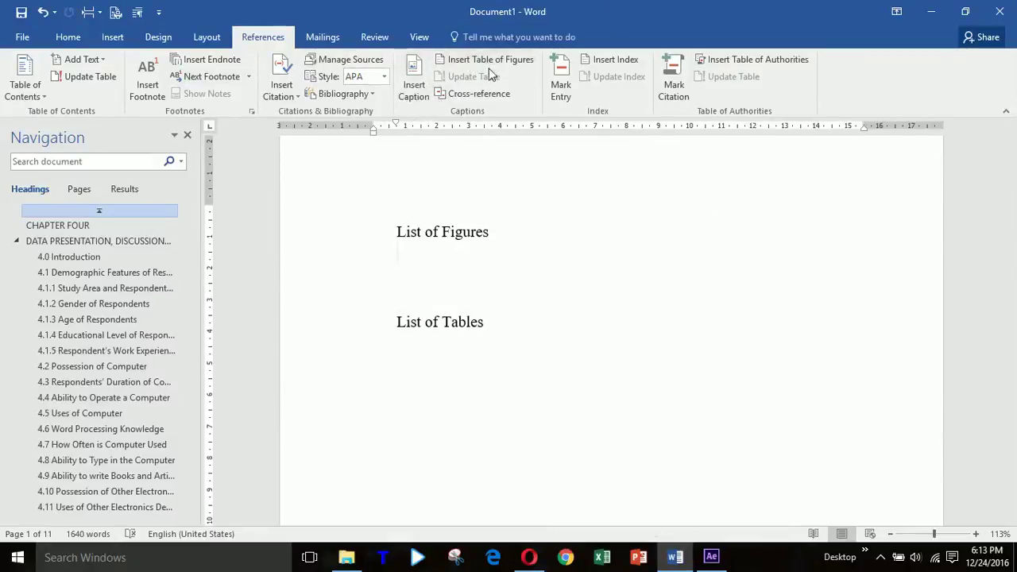
{"action": "left_click", "coordinate": [518, 67]}
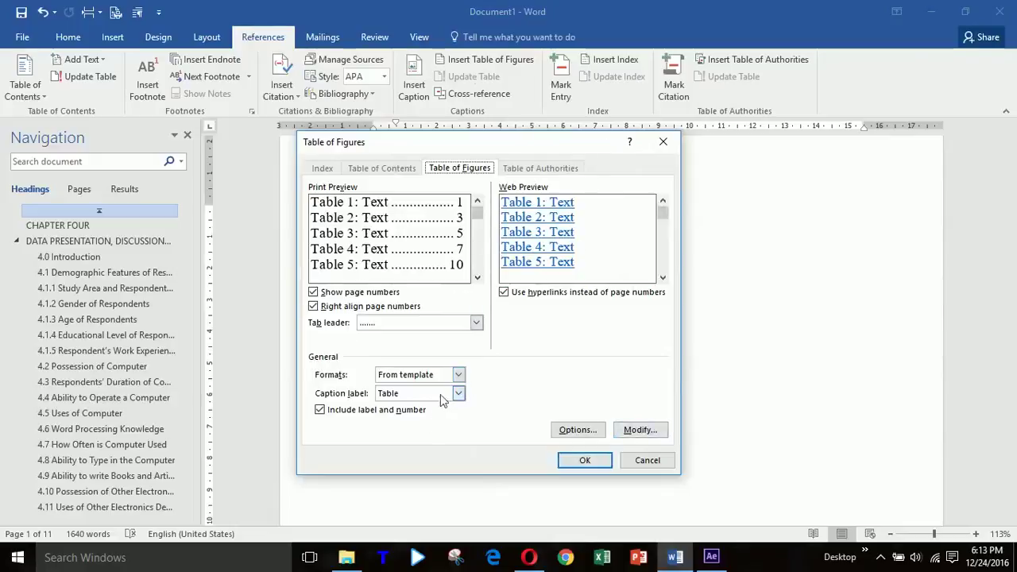
Step: Generate a table of figures from Figure captions, listing Figures 1–9 with page numbers
{"action": "left_click", "coordinate": [460, 393]}
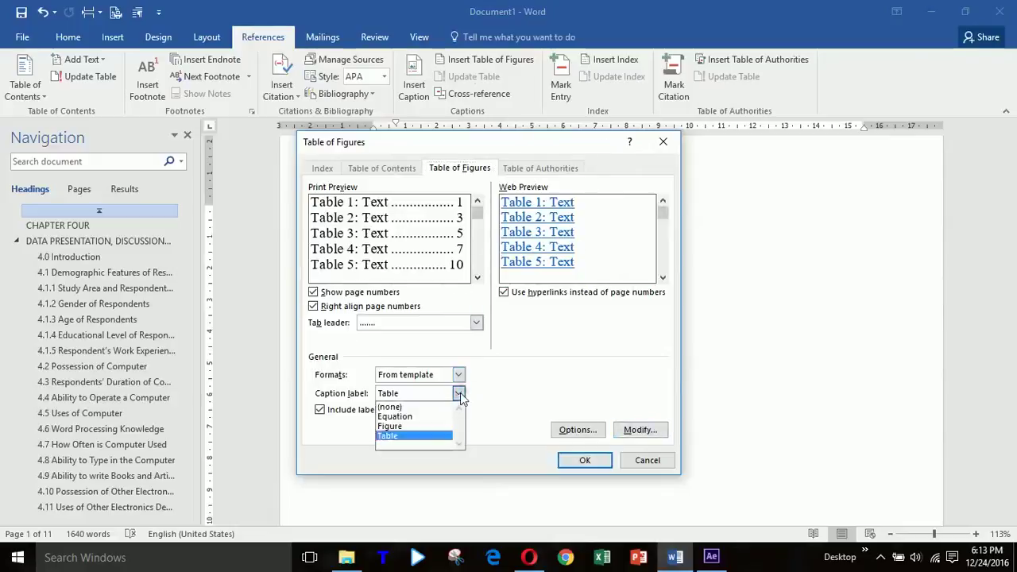
{"action": "left_click", "coordinate": [427, 427]}
{"action": "left_click", "coordinate": [583, 461]}
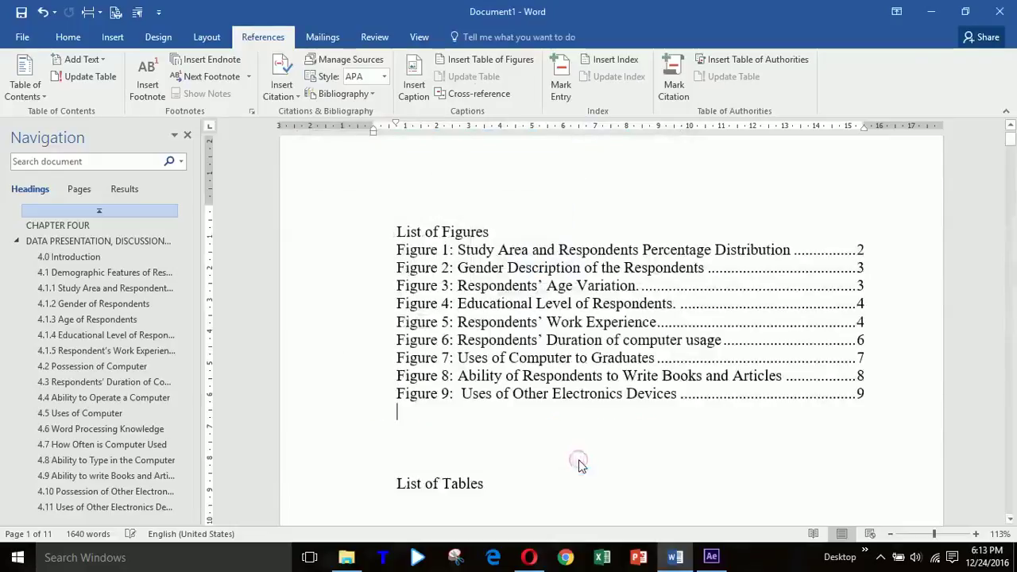
{"action": "left_click", "coordinate": [608, 288]}
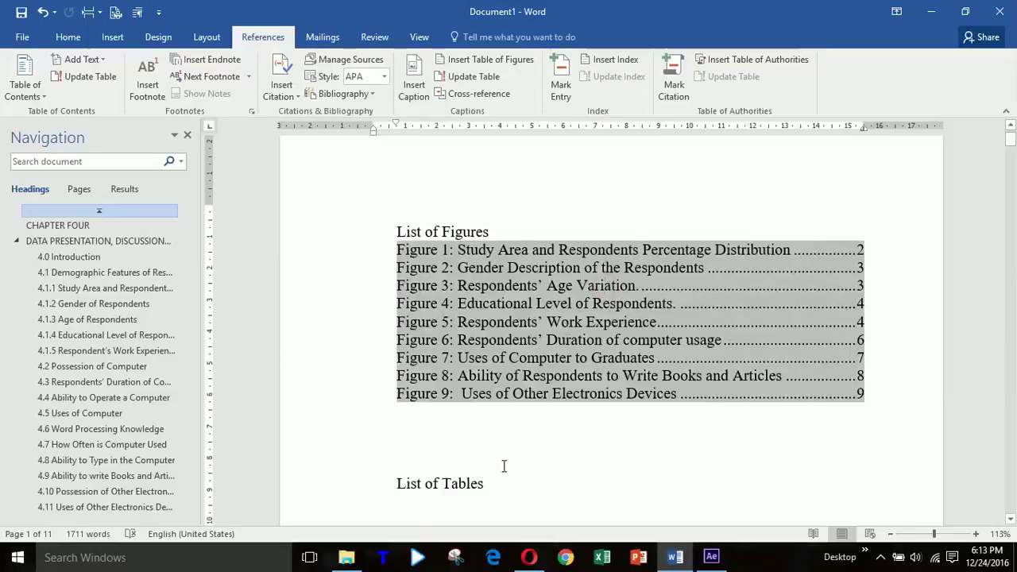
{"action": "scroll", "coordinate": [507, 454], "scroll_direction": "down", "scroll_amount": 3}
{"action": "scroll", "coordinate": [513, 326], "scroll_direction": "up", "scroll_amount": 4}
{"action": "scroll", "coordinate": [551, 397], "scroll_direction": "down", "scroll_amount": 5}
{"action": "left_click", "coordinate": [493, 349]}
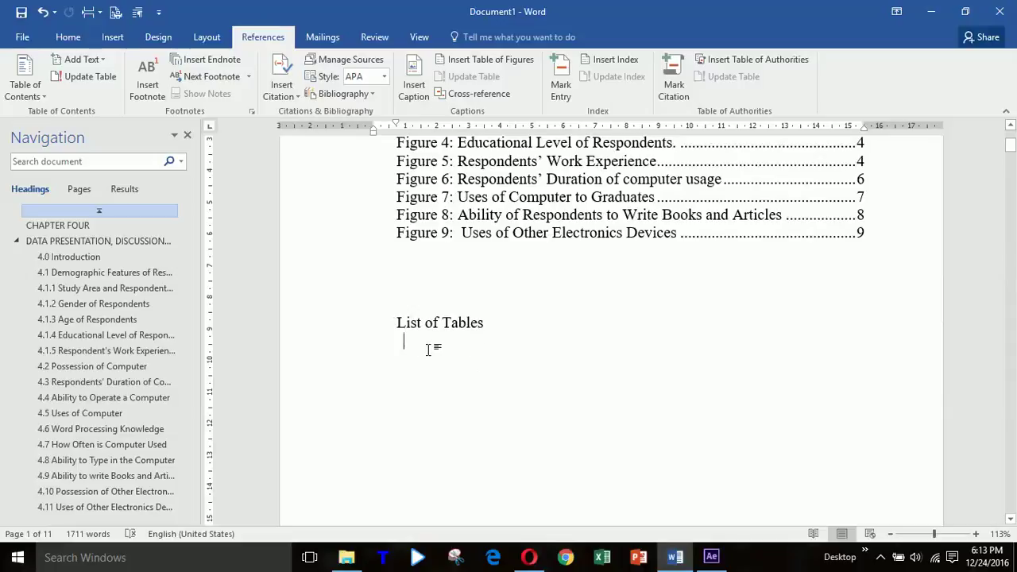
{"action": "left_click", "coordinate": [460, 60]}
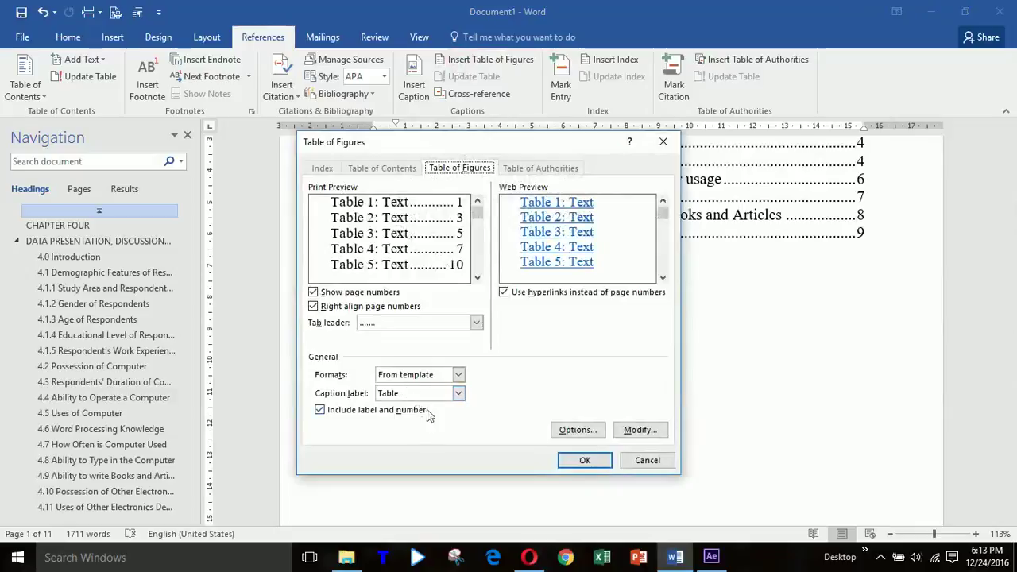
Step: Generate the Table-caption list covering Tables 1–5, then follow the Table 1 entry
{"action": "left_click", "coordinate": [584, 460]}
{"action": "left_click", "coordinate": [561, 412]}
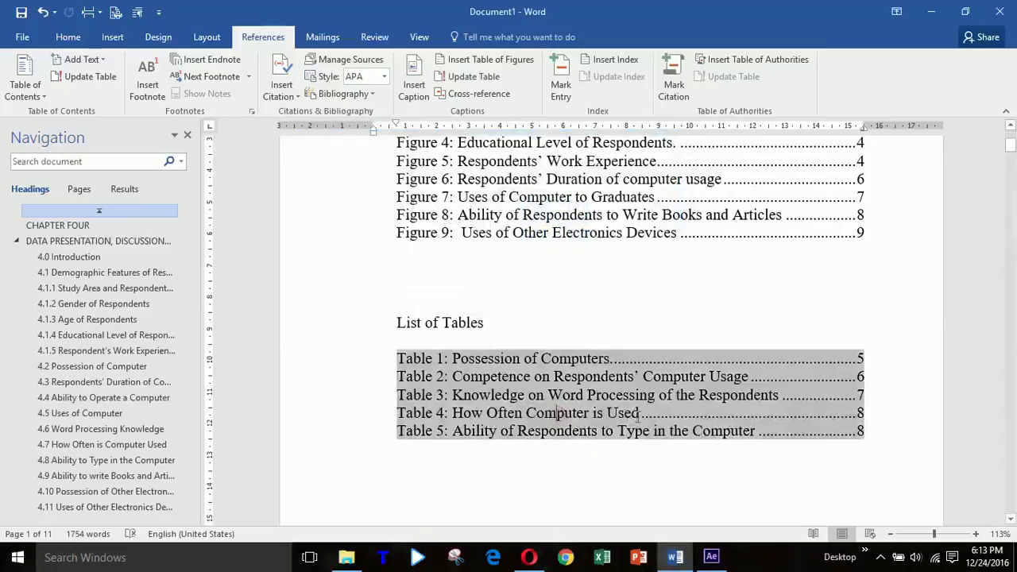
{"action": "scroll", "coordinate": [604, 415], "scroll_direction": "down", "scroll_amount": 3}
{"action": "scroll", "coordinate": [556, 389], "scroll_direction": "up", "scroll_amount": 4}
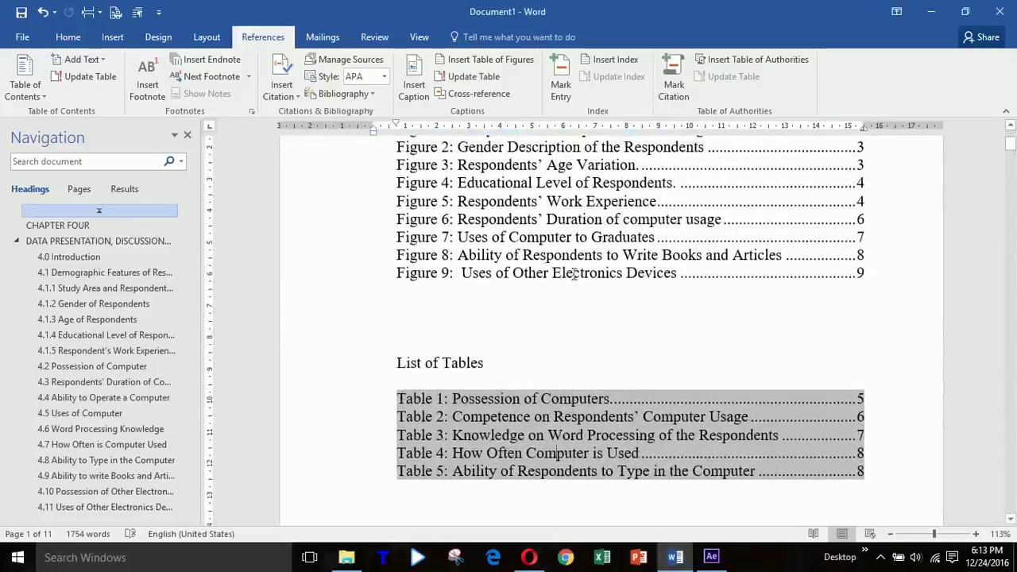
{"action": "scroll", "coordinate": [493, 407], "scroll_direction": "down", "scroll_amount": 2}
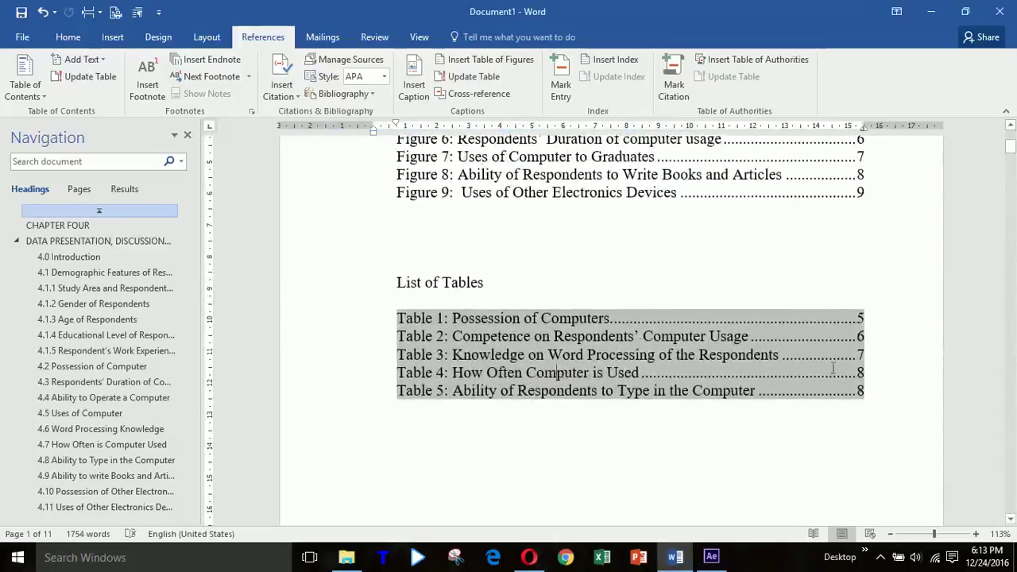
{"action": "left_click", "coordinate": [598, 326], "text": "ctrl"}
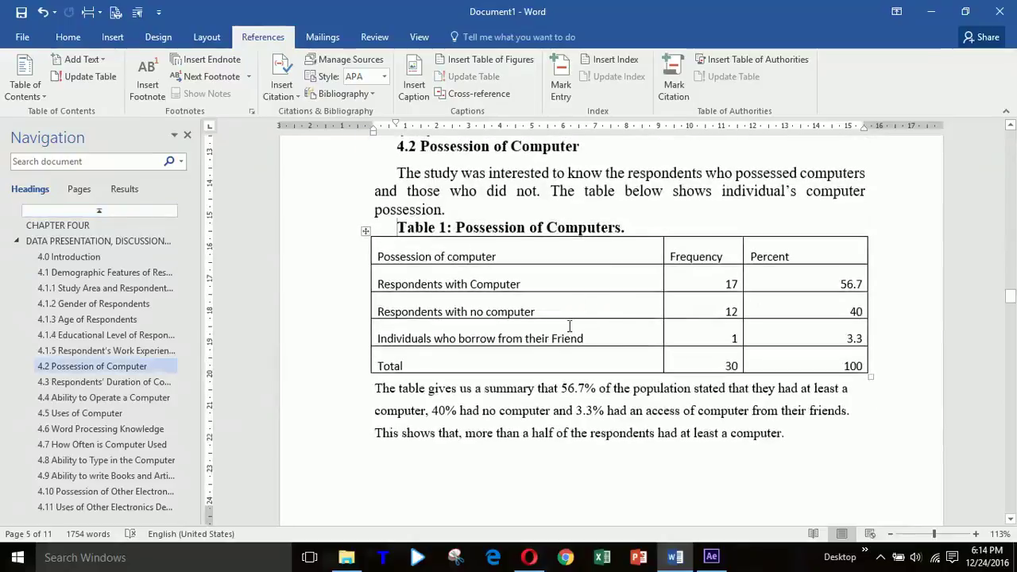
Step: Scroll up from Table 1 to section 4.1.3 Age of Respondents
{"action": "scroll", "coordinate": [563, 325], "scroll_direction": "up", "scroll_amount": 8}
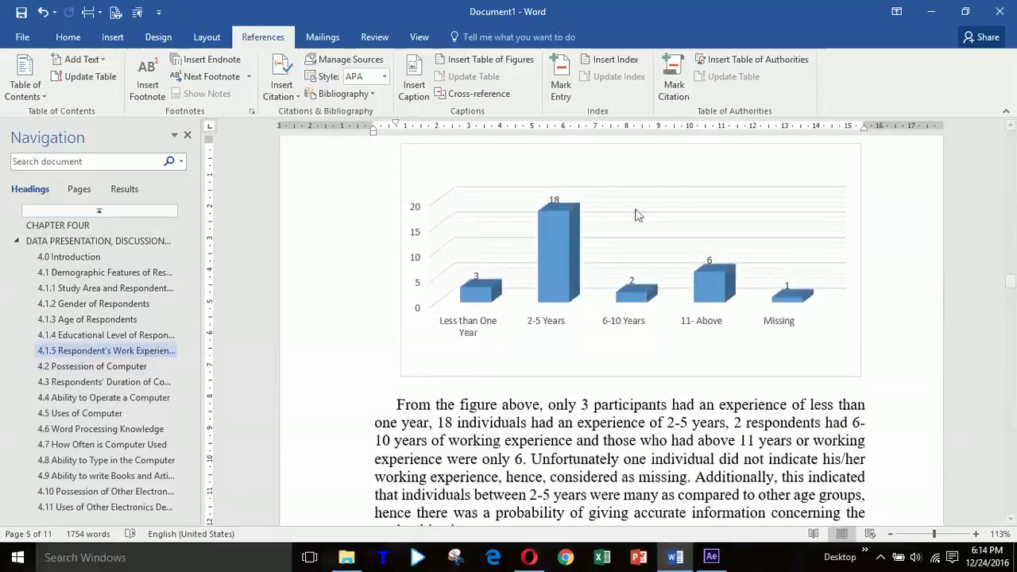
{"action": "scroll", "coordinate": [604, 318], "scroll_direction": "up", "scroll_amount": 10}
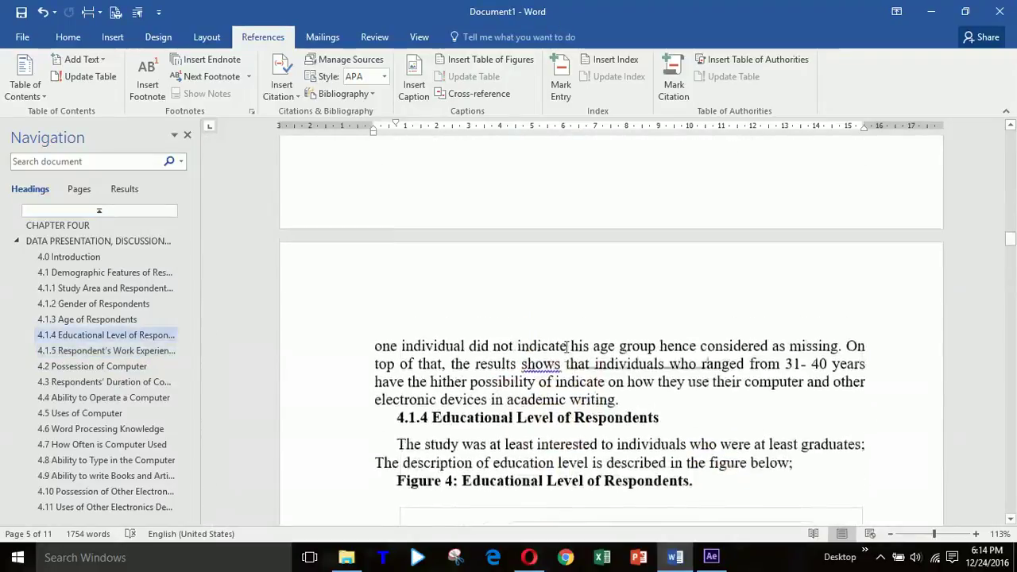
{"action": "scroll", "coordinate": [567, 346], "scroll_direction": "up", "scroll_amount": 8}
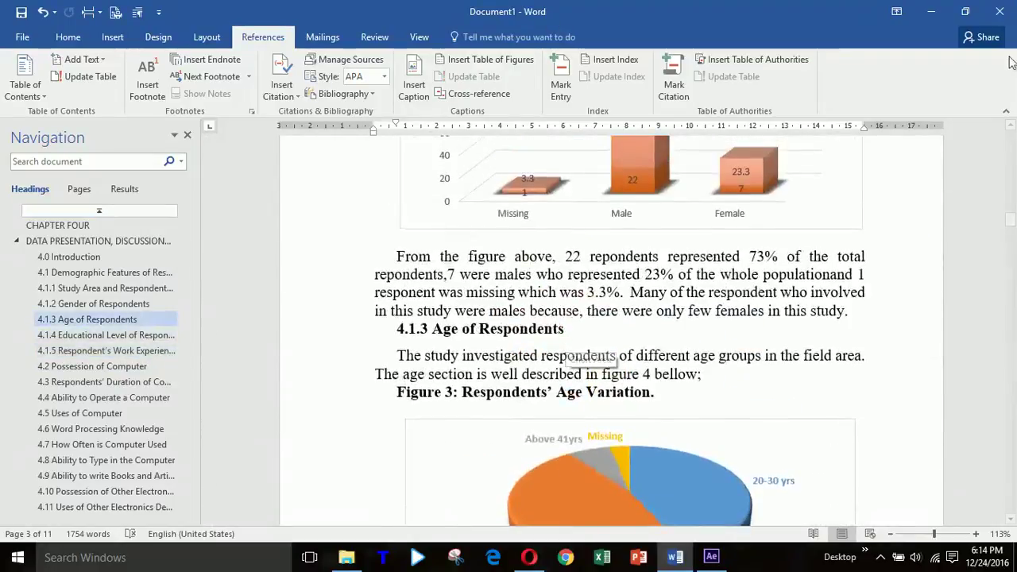